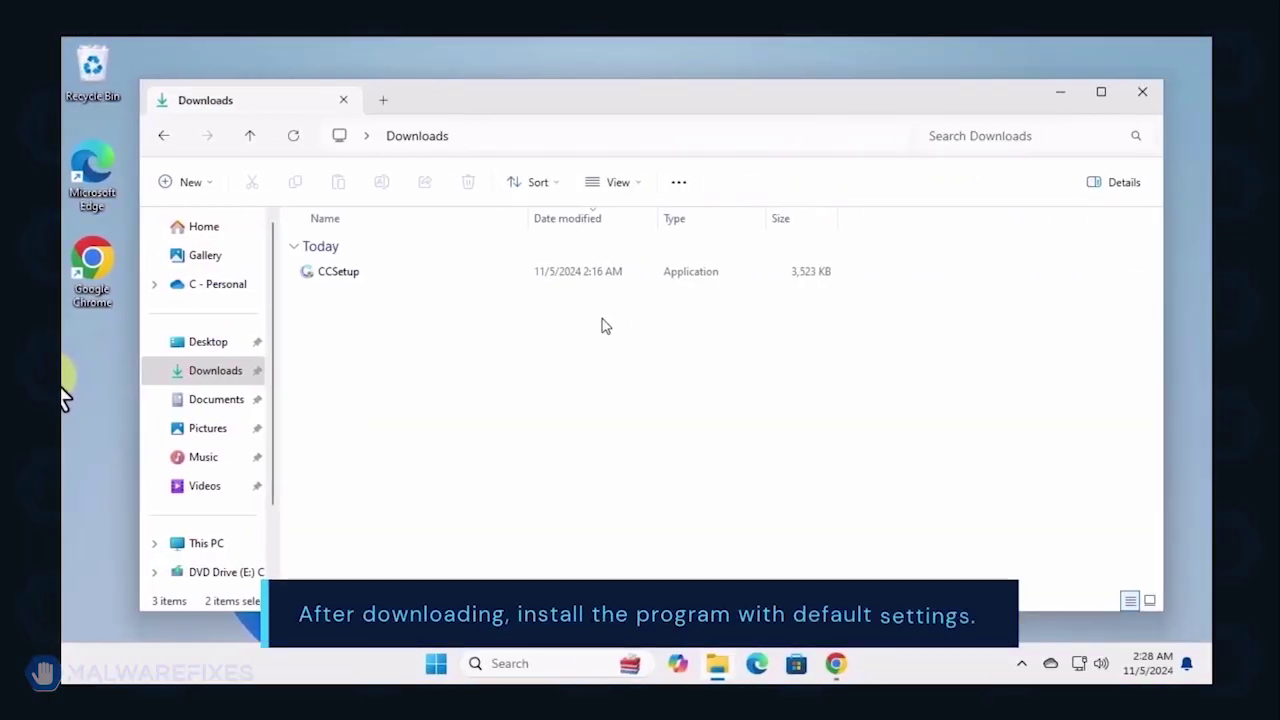
Install Combo Cleaner from CCSetup with default settings and launch it for its initial scan
left_click(340, 273)
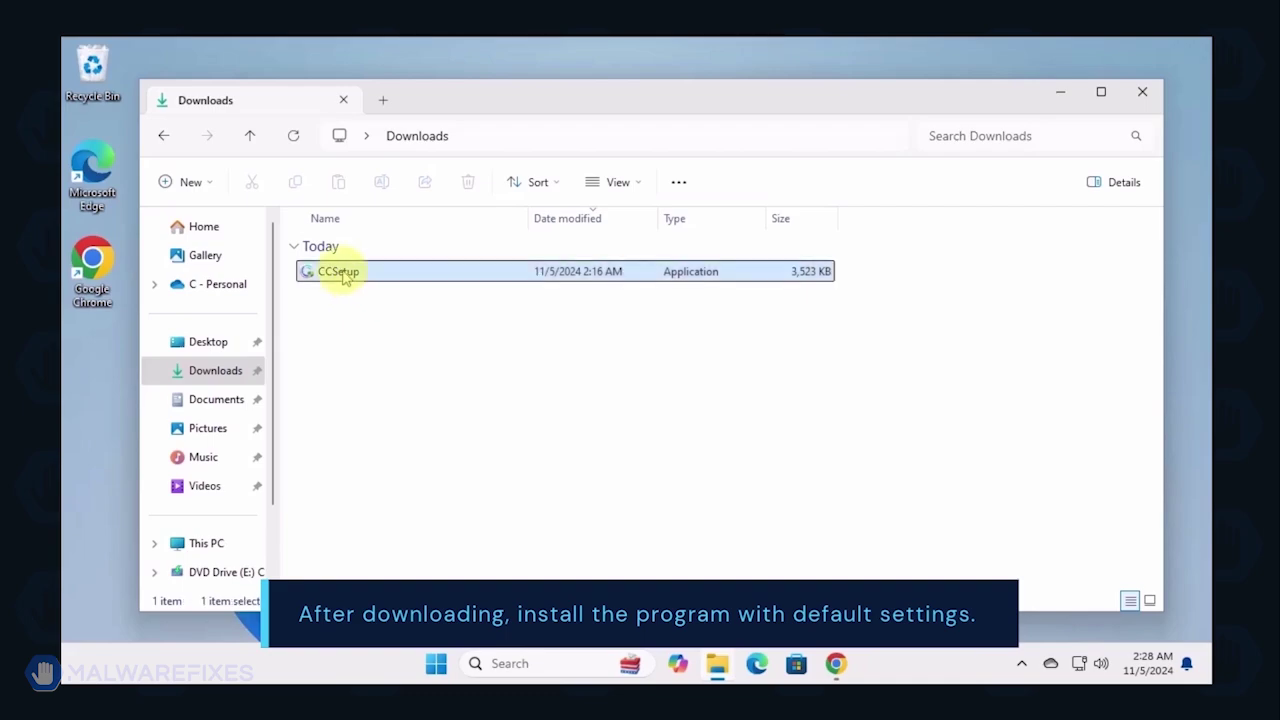
double_click(340, 272)
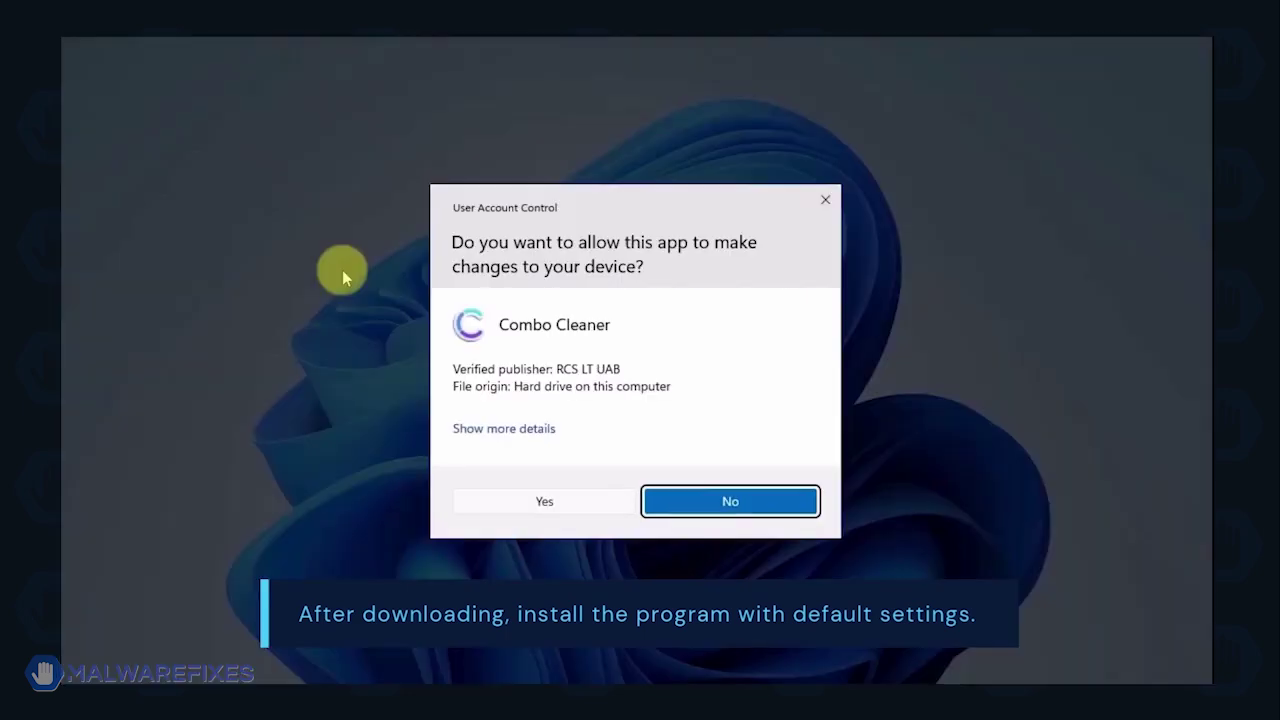
left_click(543, 503)
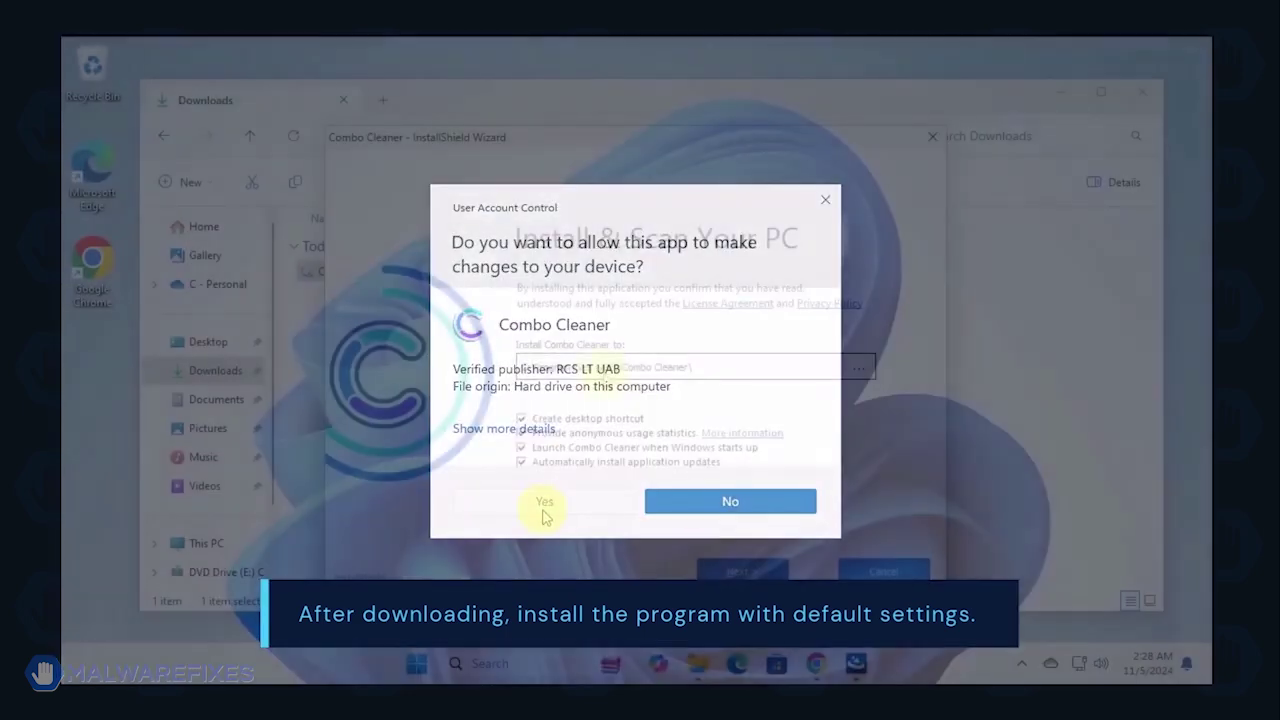
left_click(745, 573)
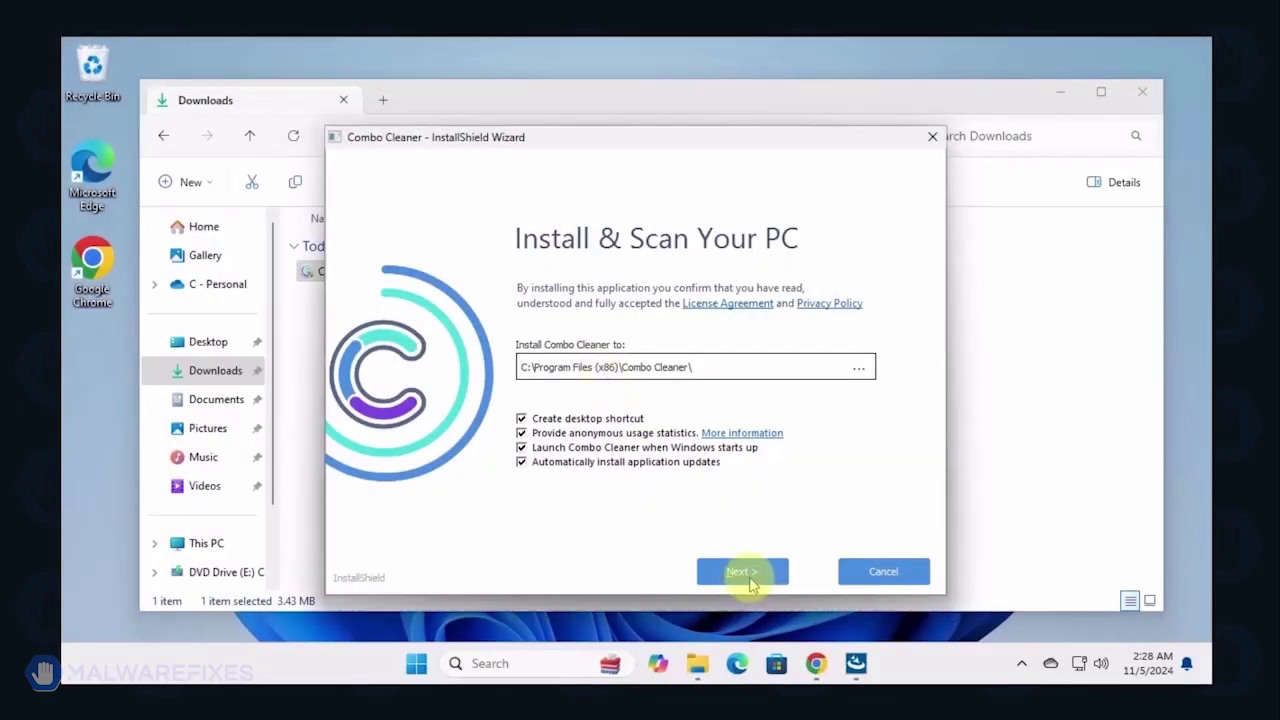
left_click(886, 576)
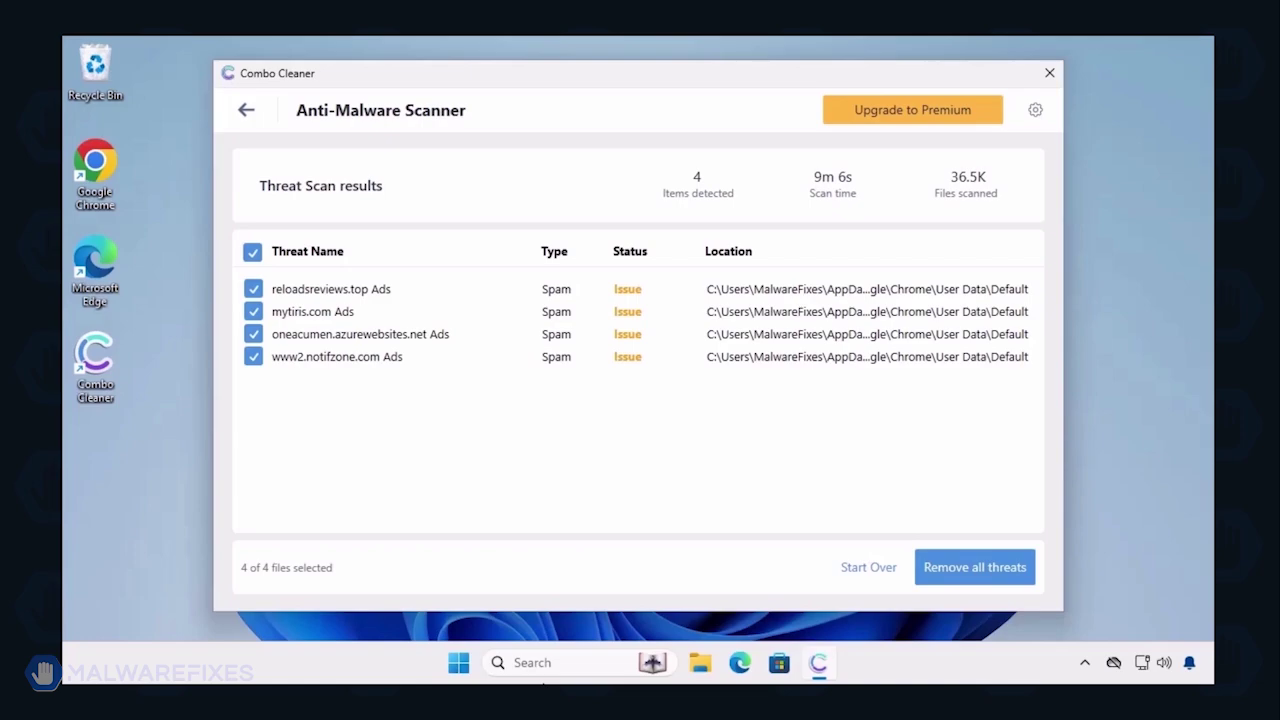
Start removing all 4 threats listed in Combo Cleaner's scan results
left_click(968, 567)
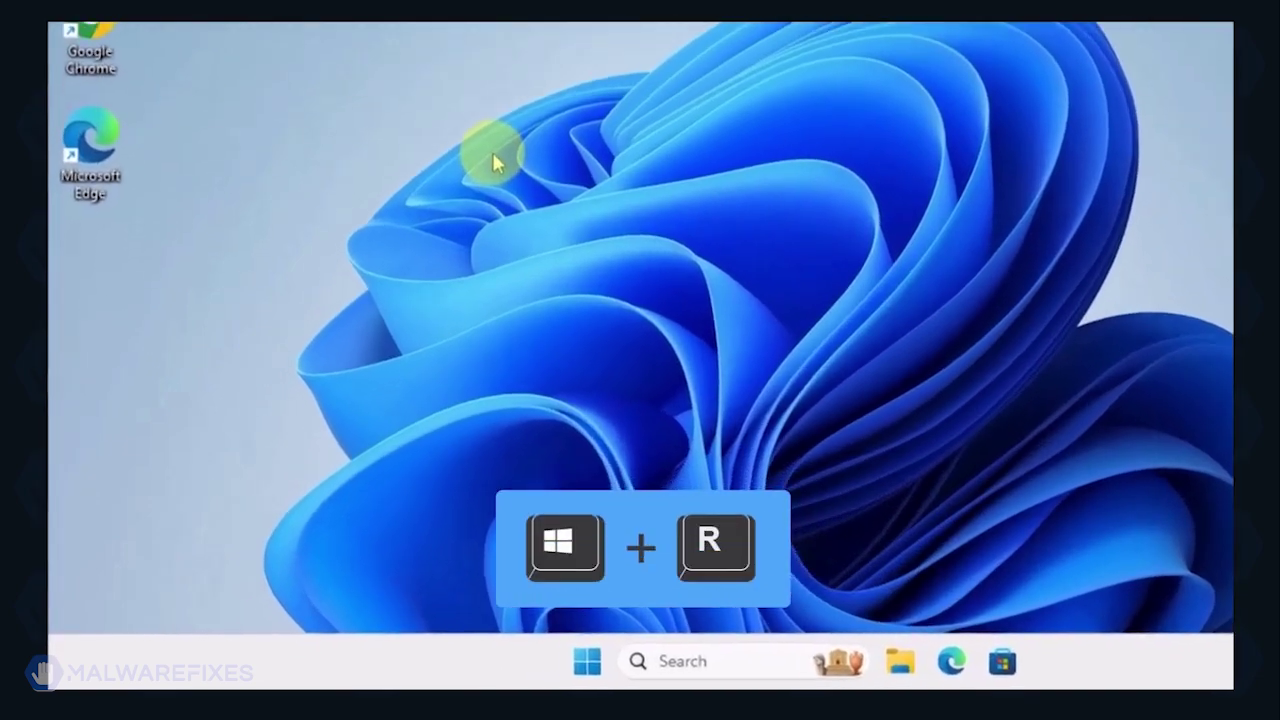
Run msconfig and enable Safe boot with the Network option on the Boot tab, then apply and save
key("super+r")
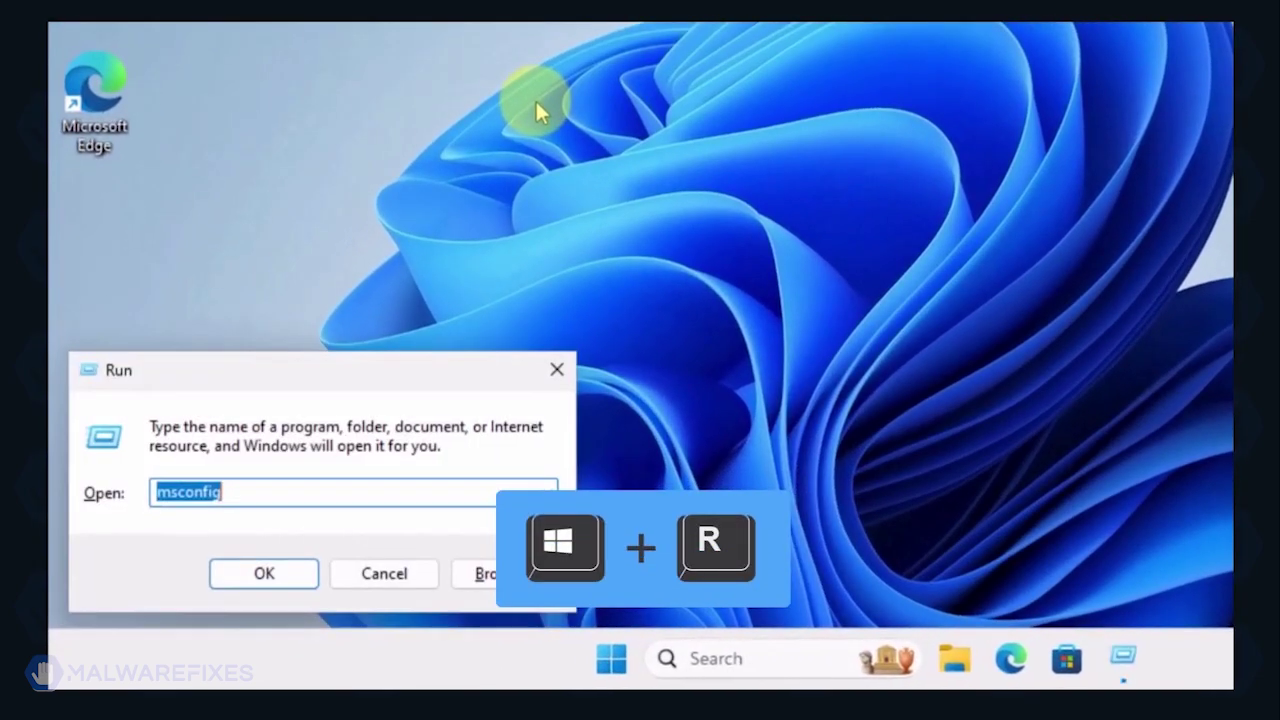
left_click(297, 494)
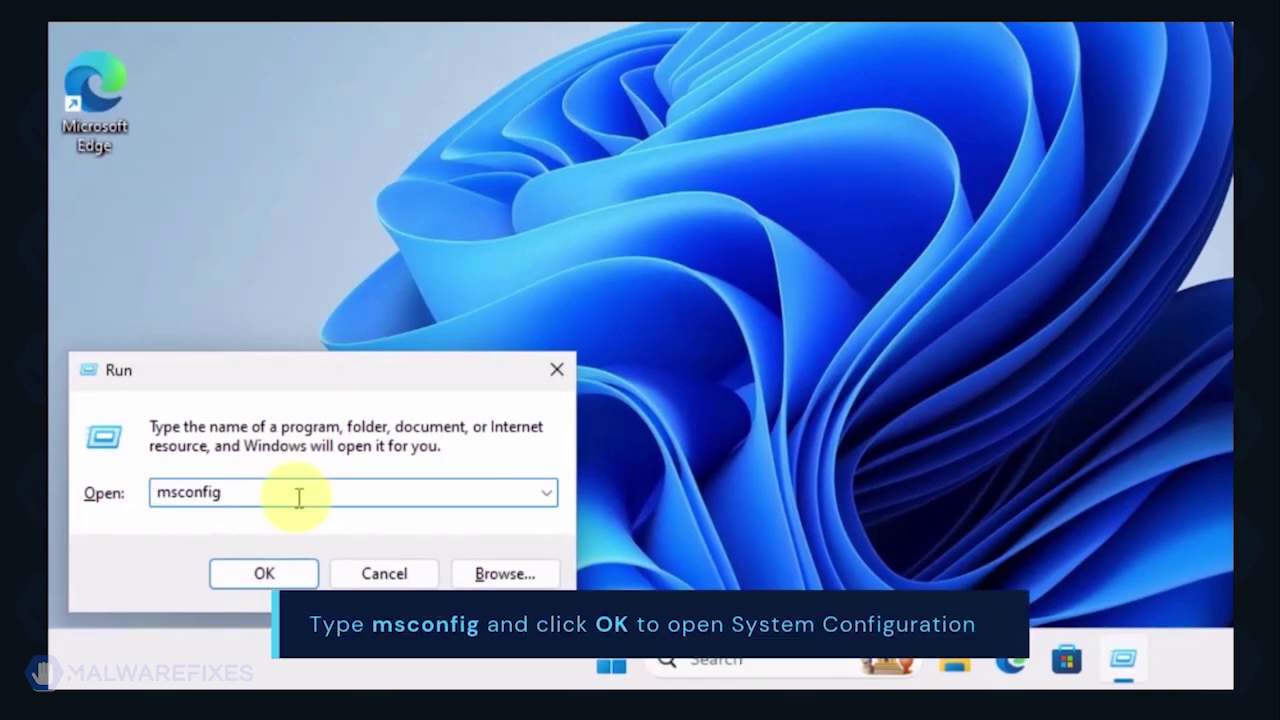
left_click(264, 574)
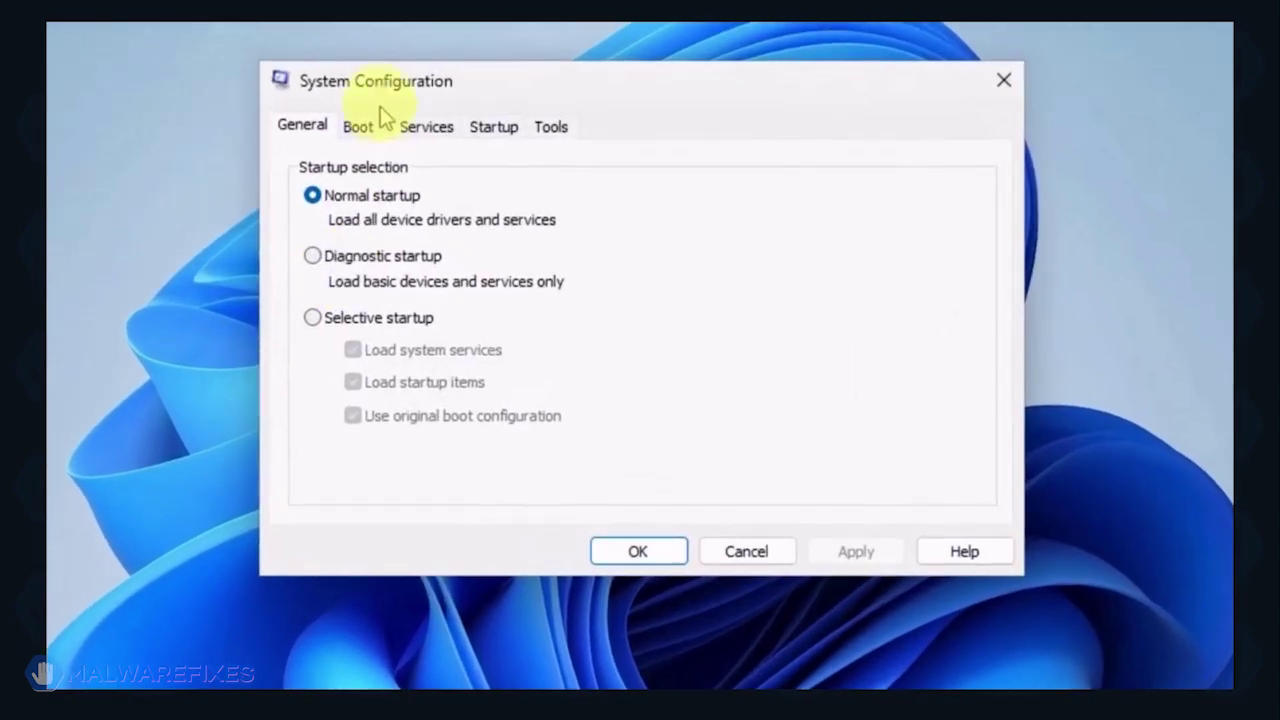
left_click(360, 128)
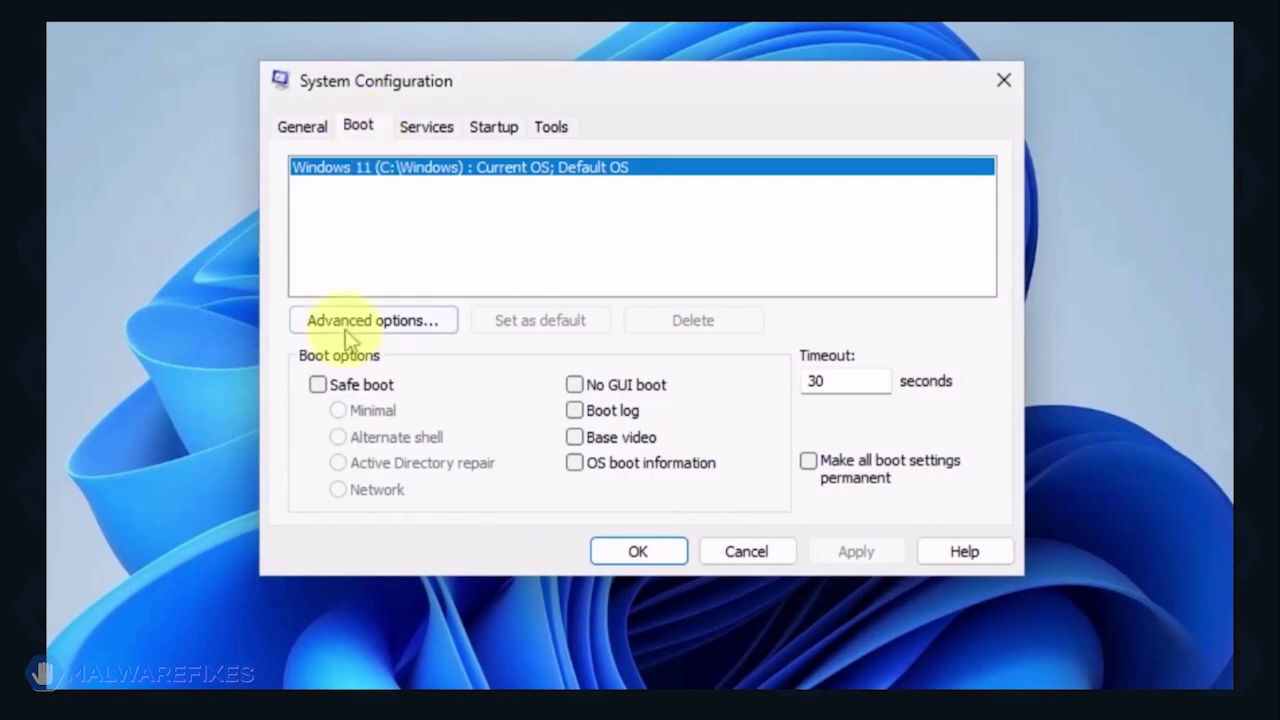
left_click(318, 386)
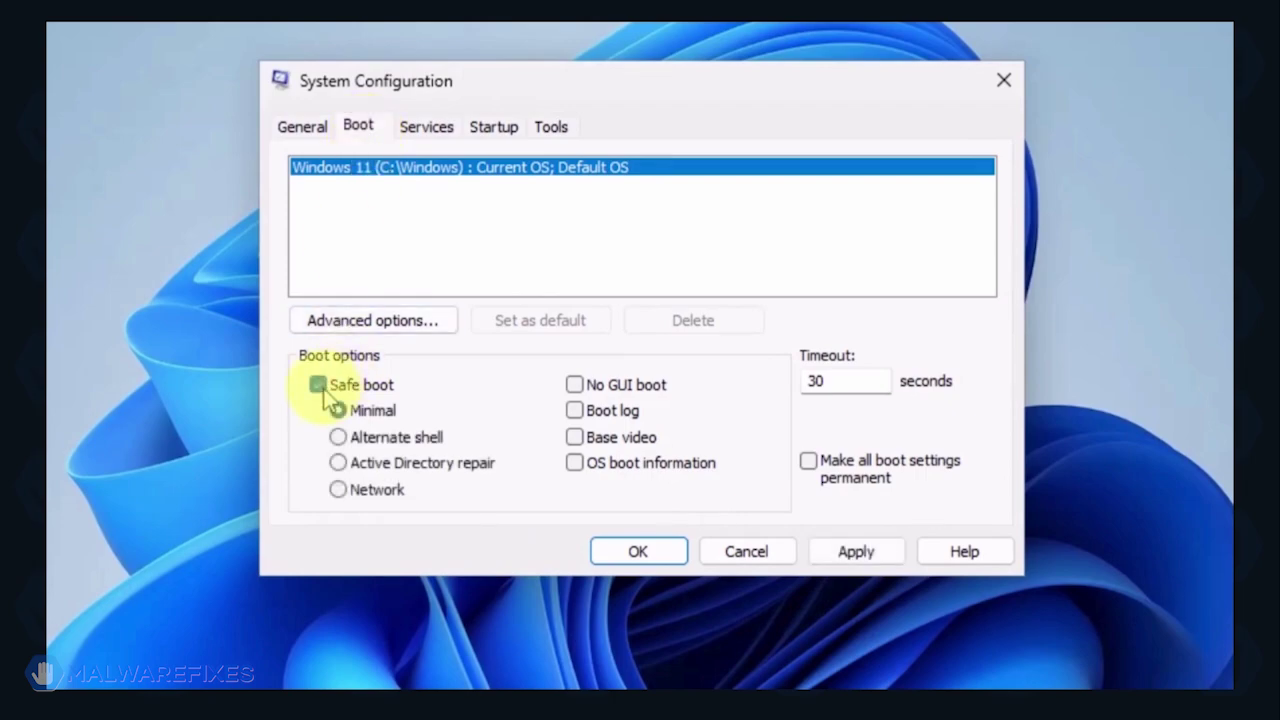
left_click(339, 490)
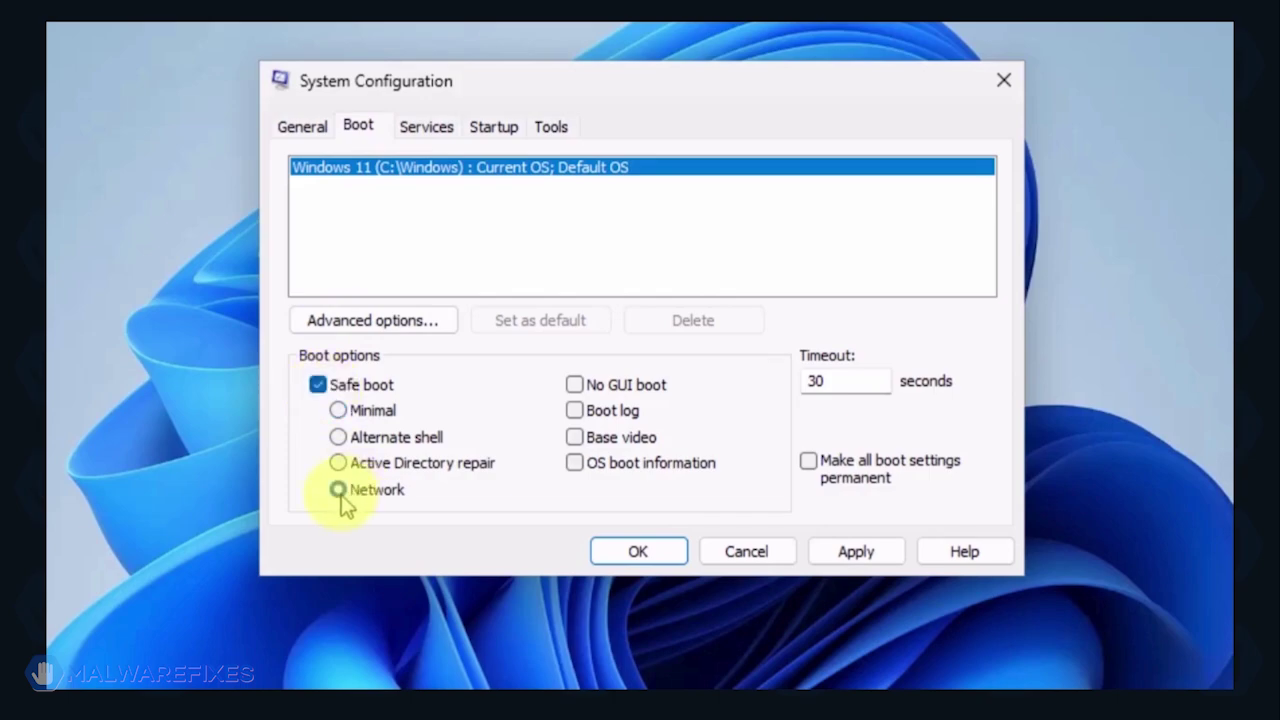
left_click(858, 551)
left_click(866, 551)
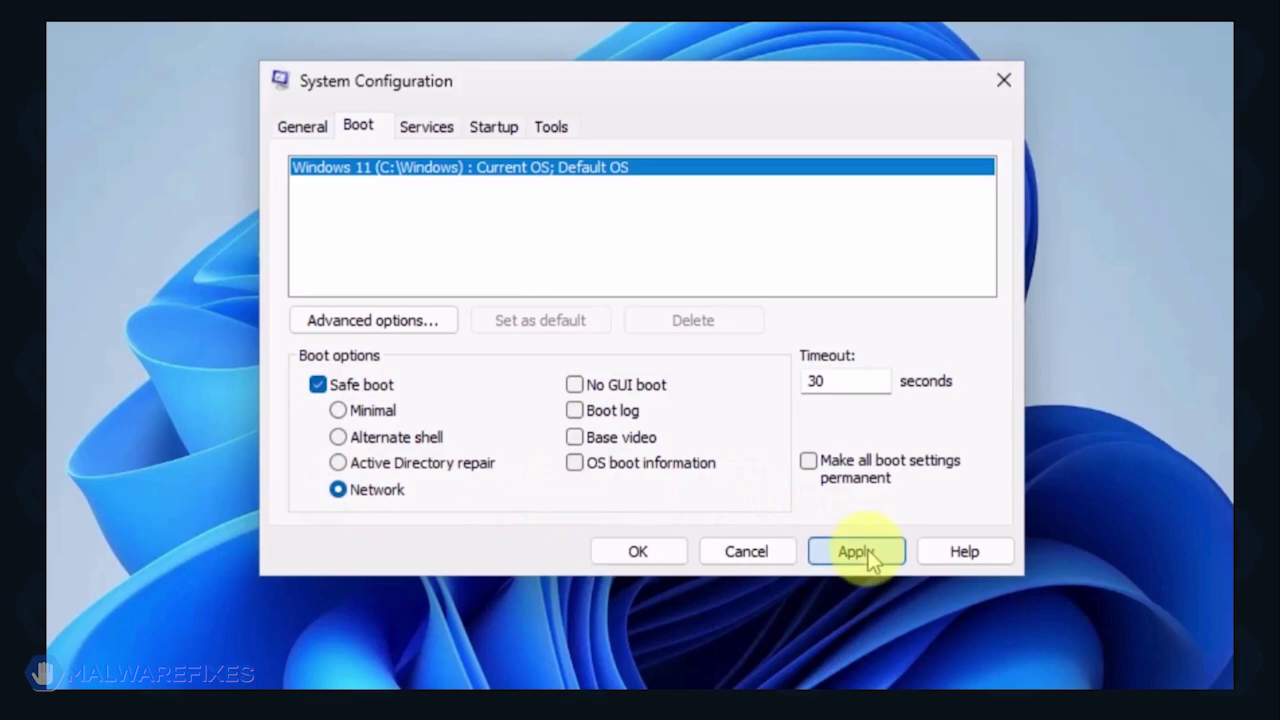
left_click(613, 556)
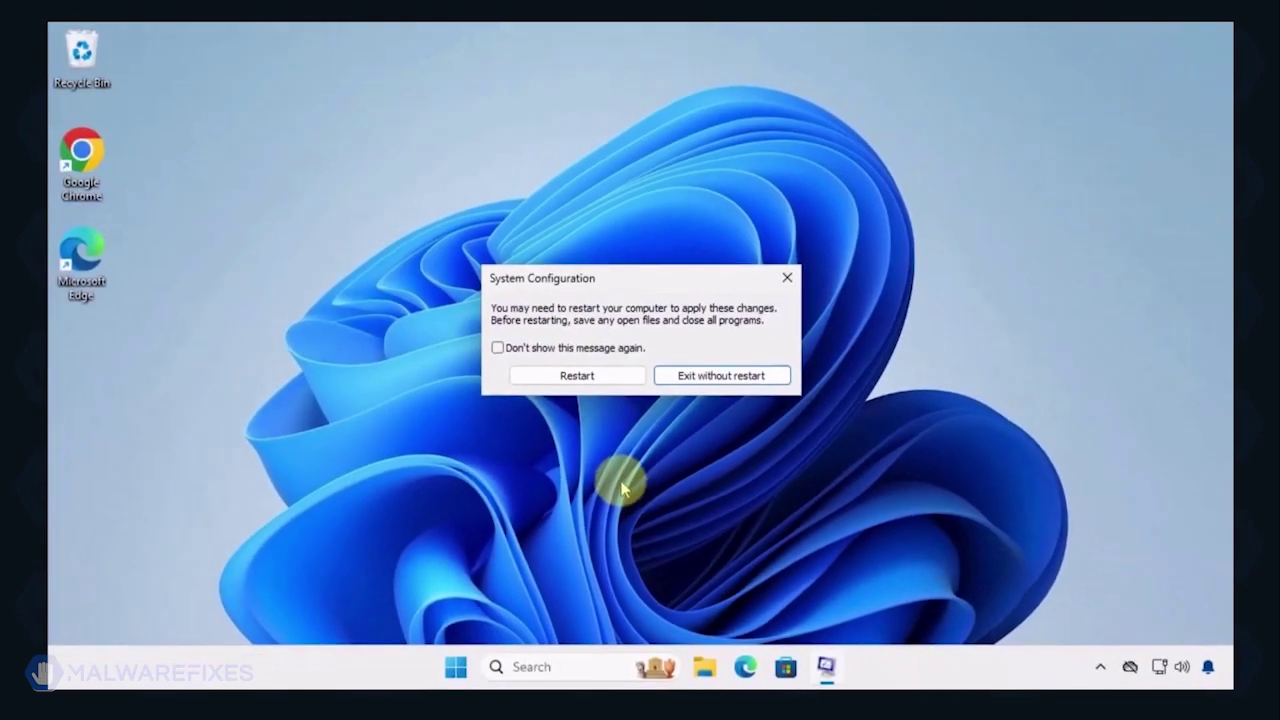
Restart now from the System Configuration prompt to boot into Safe Mode
left_click(600, 385)
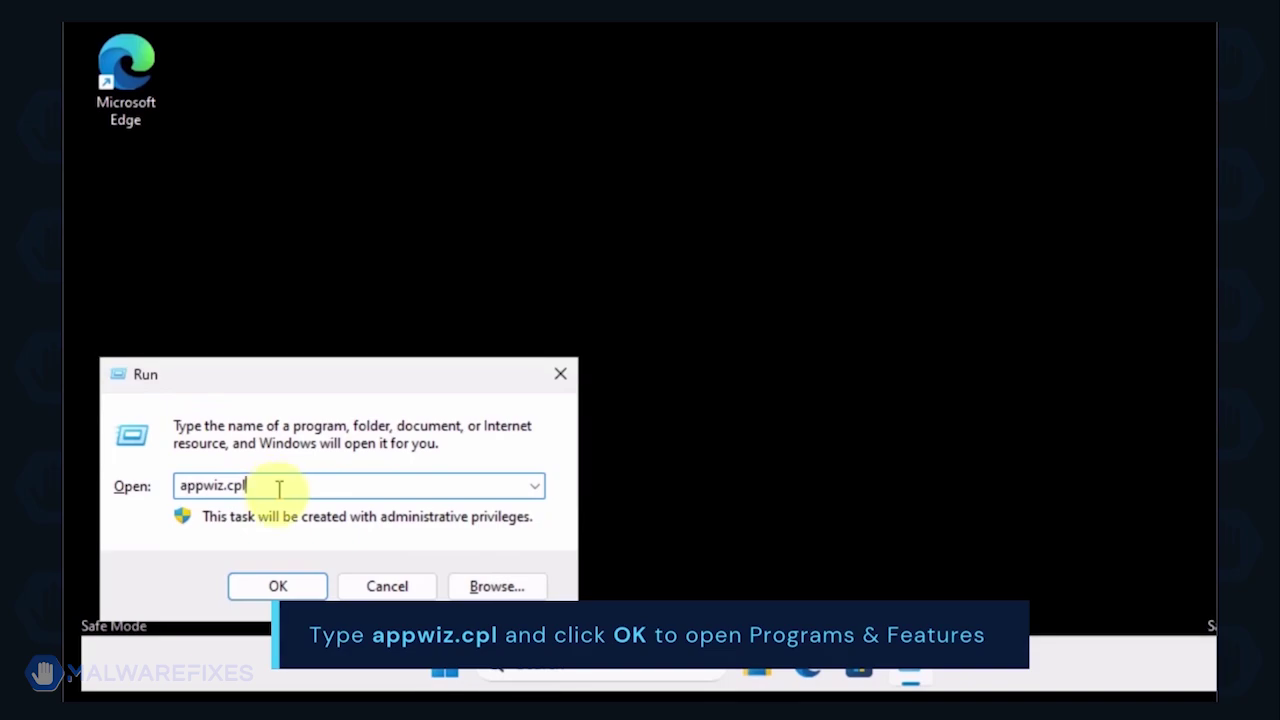
Uninstall FlipPlayer via appwiz.cpl, sorting programs by install date, then close the program list
left_click(277, 586)
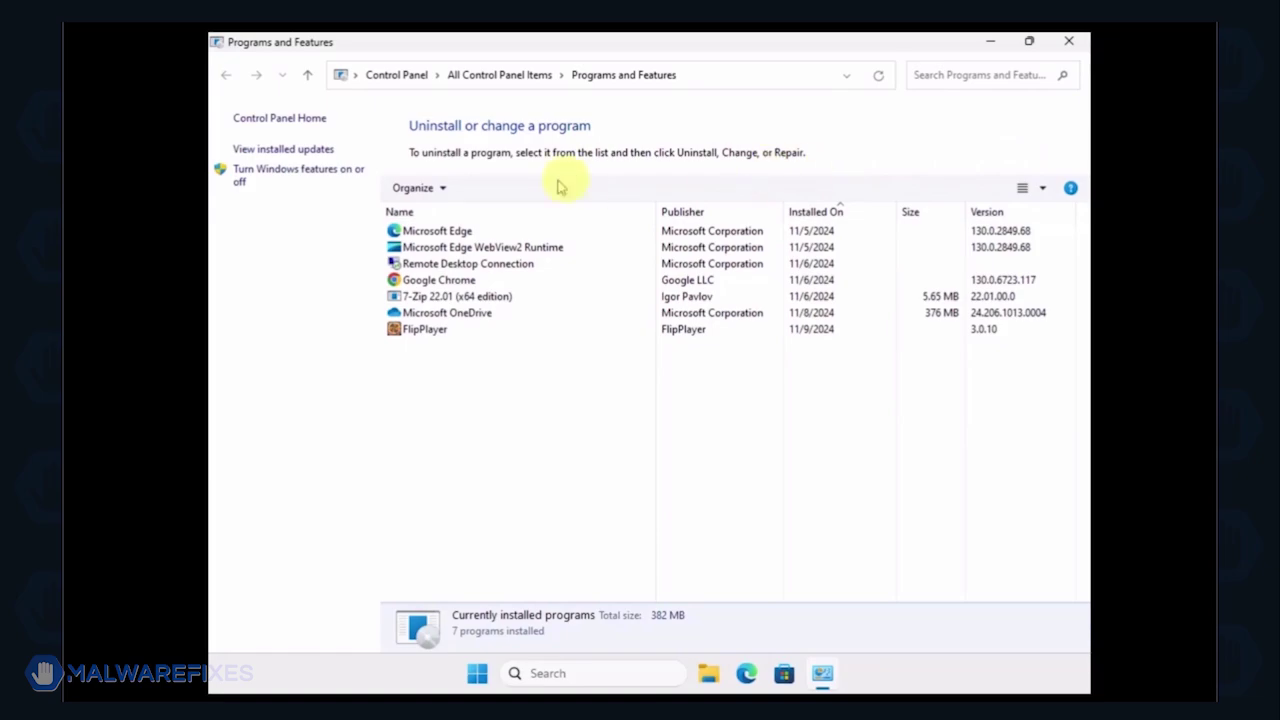
left_click(818, 212)
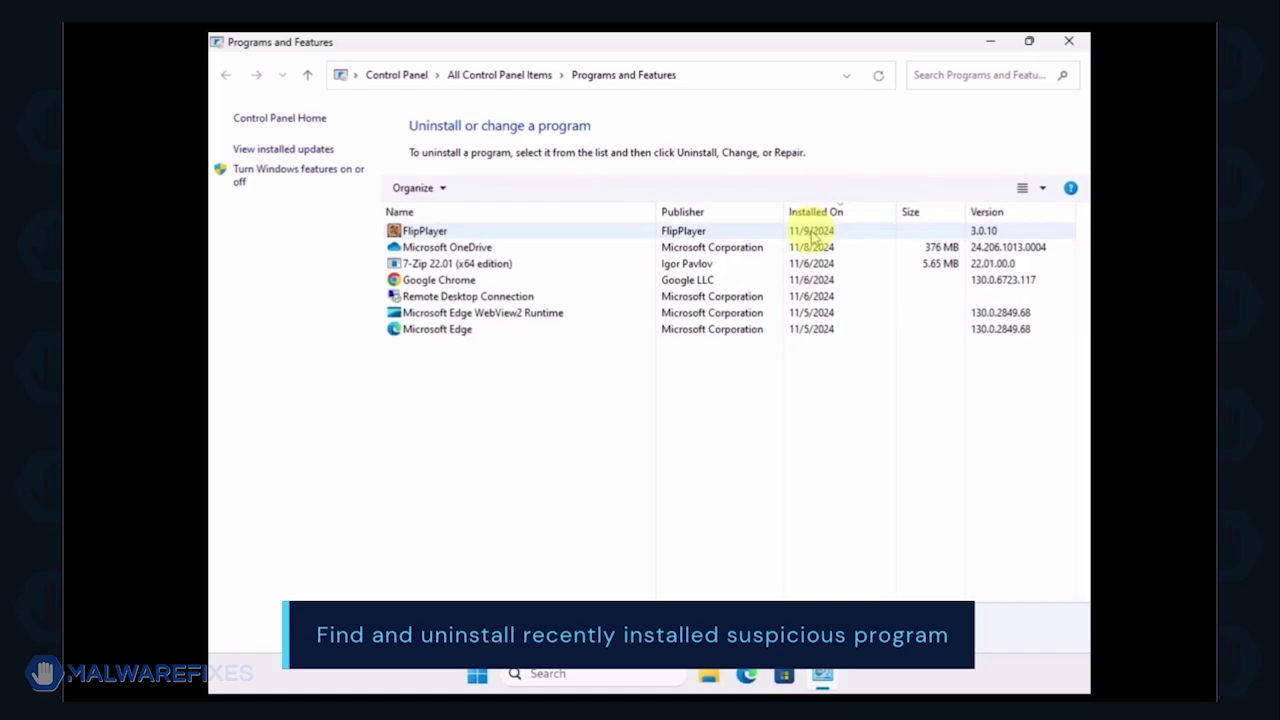
left_click(813, 231)
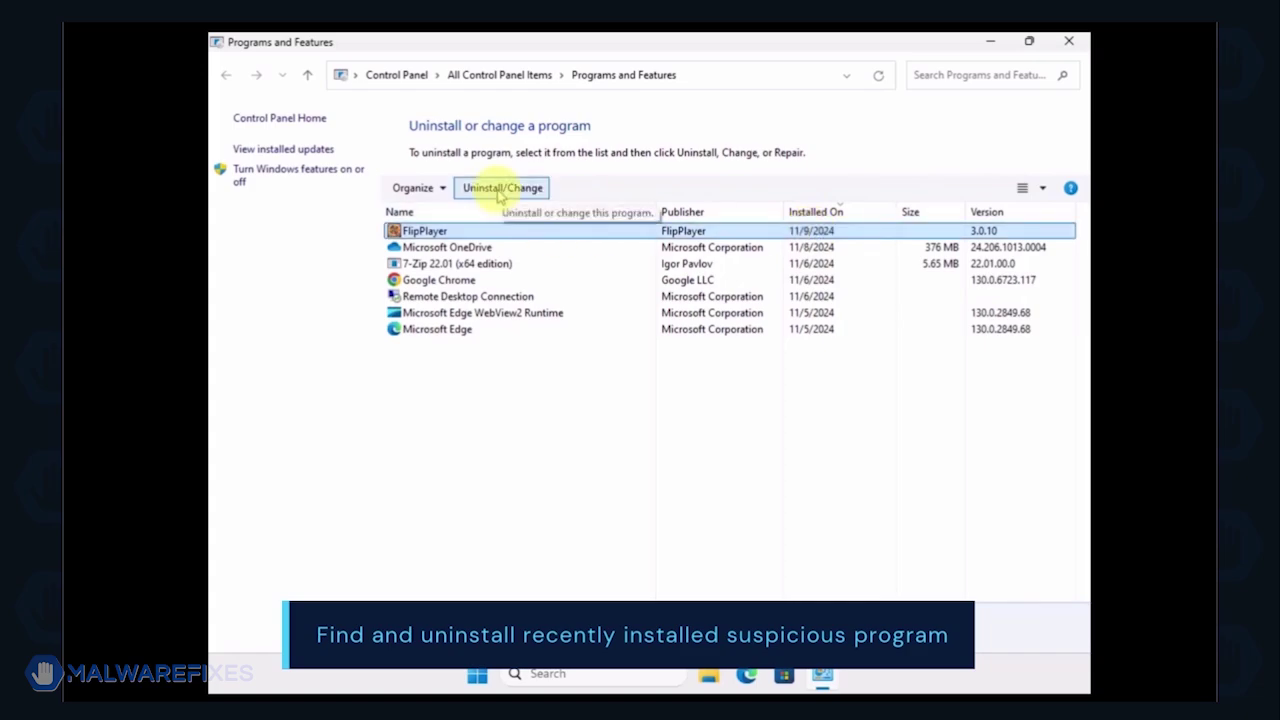
left_click(499, 190)
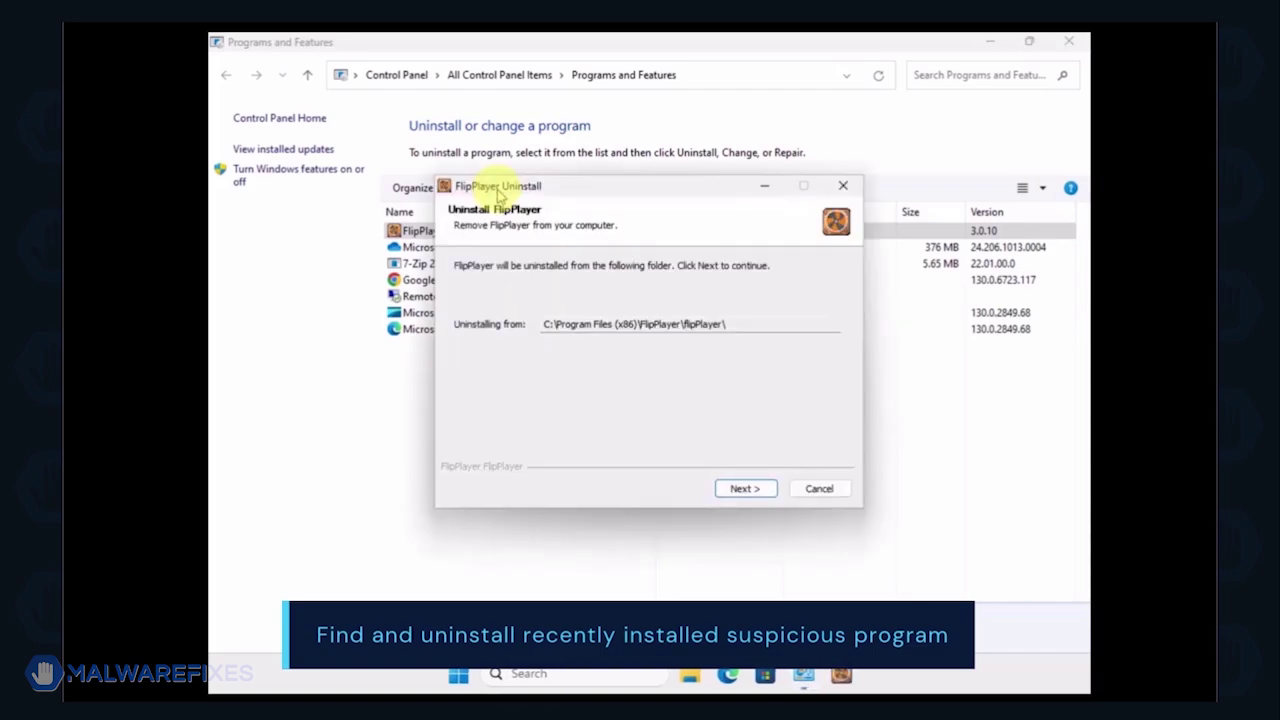
left_click(740, 488)
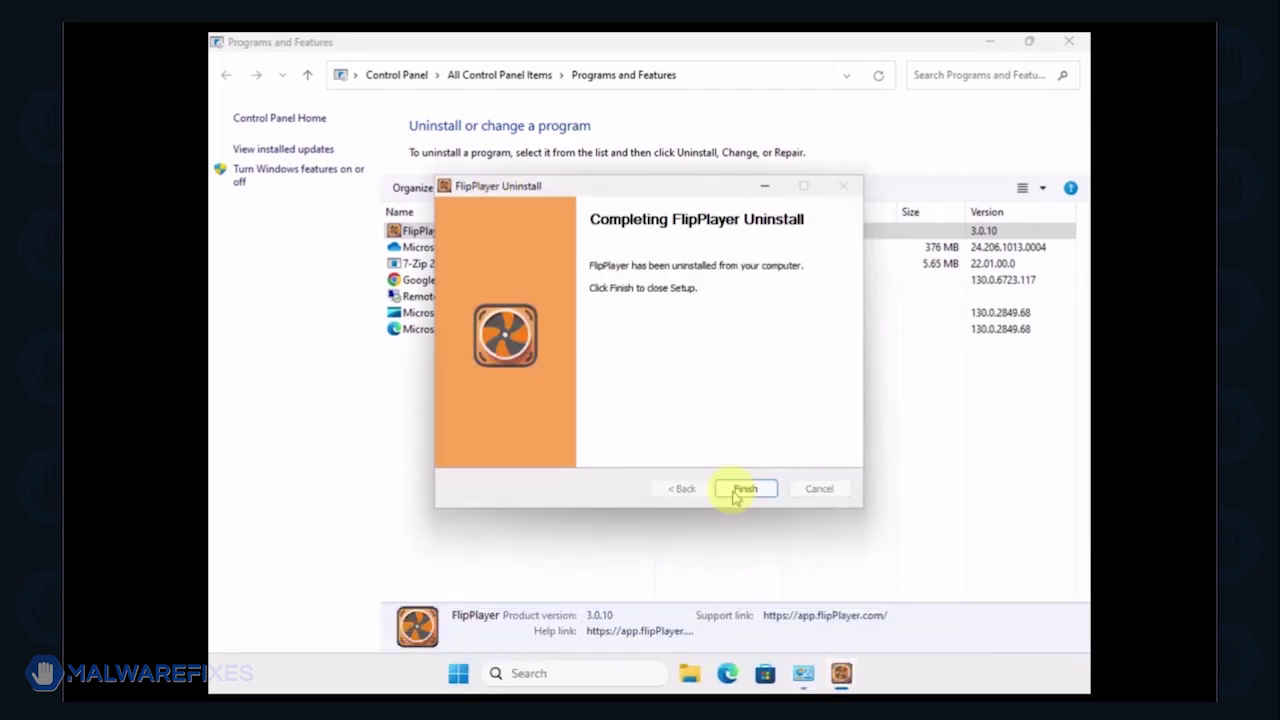
left_click(735, 494)
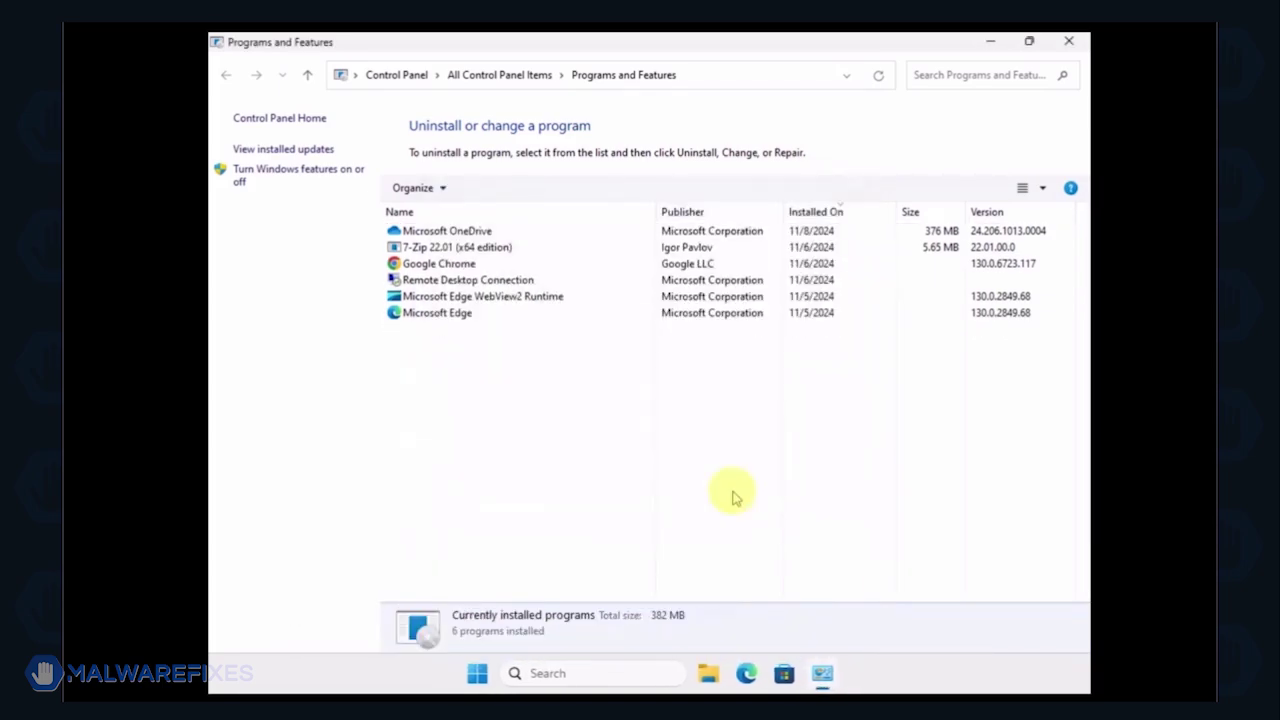
left_click(1069, 42)
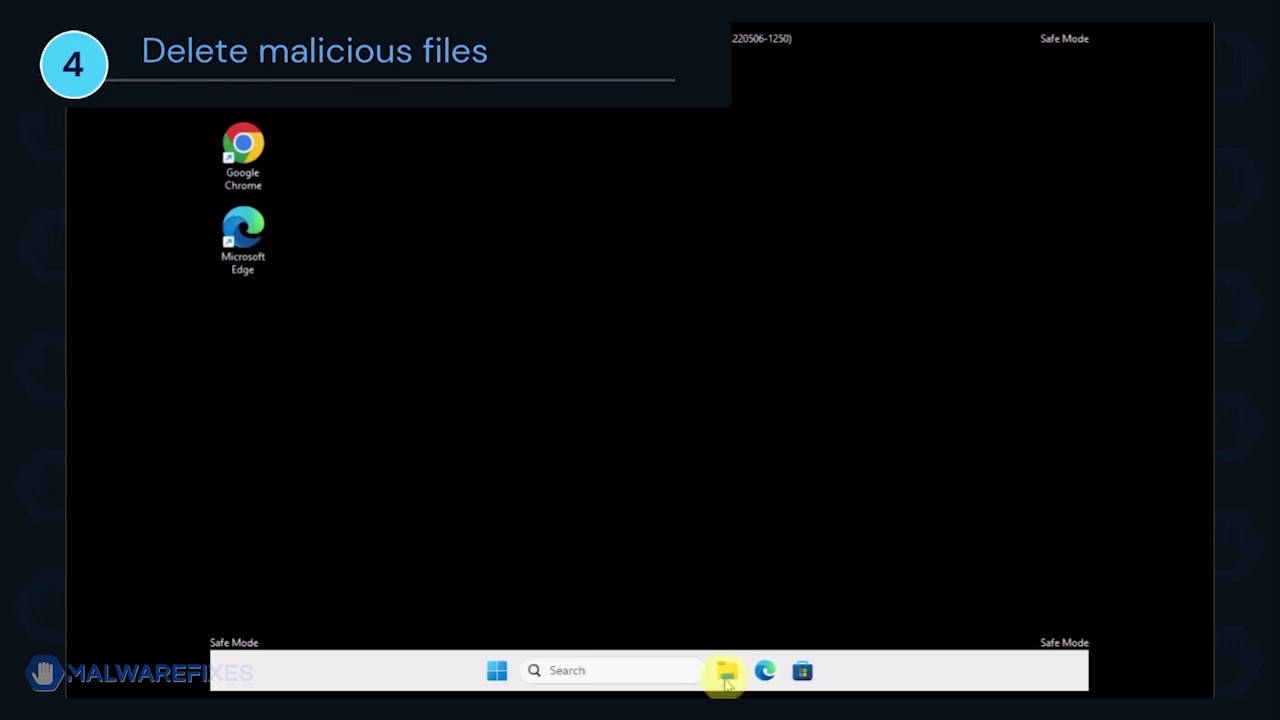
Open File Explorer and expand the View menu's Show options to reach Hidden items
left_click(727, 673)
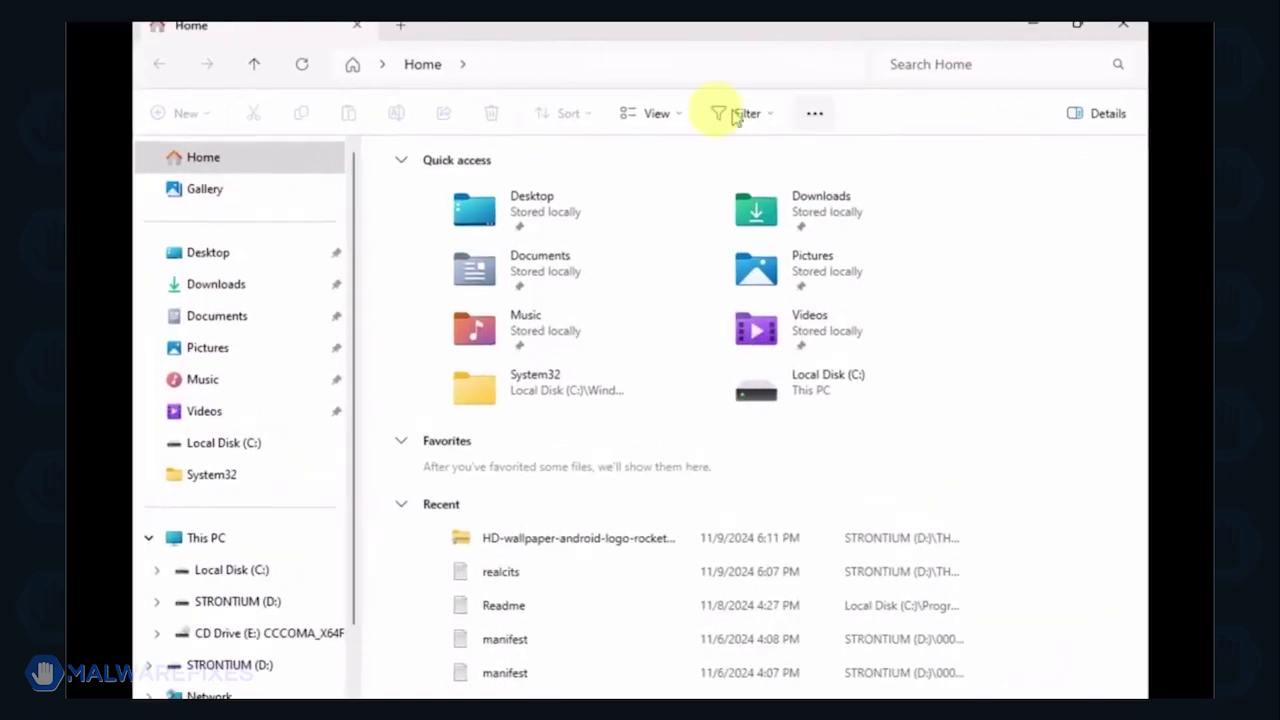
left_click(678, 119)
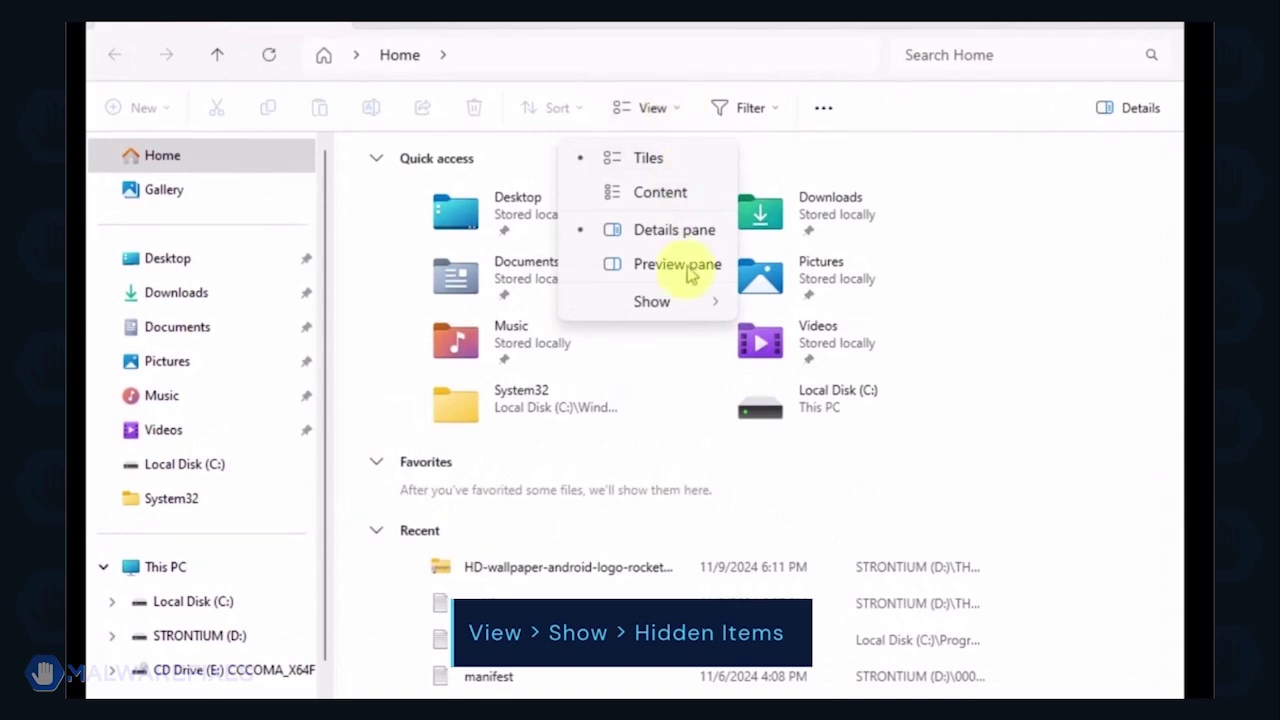
mouse_move(684, 310)
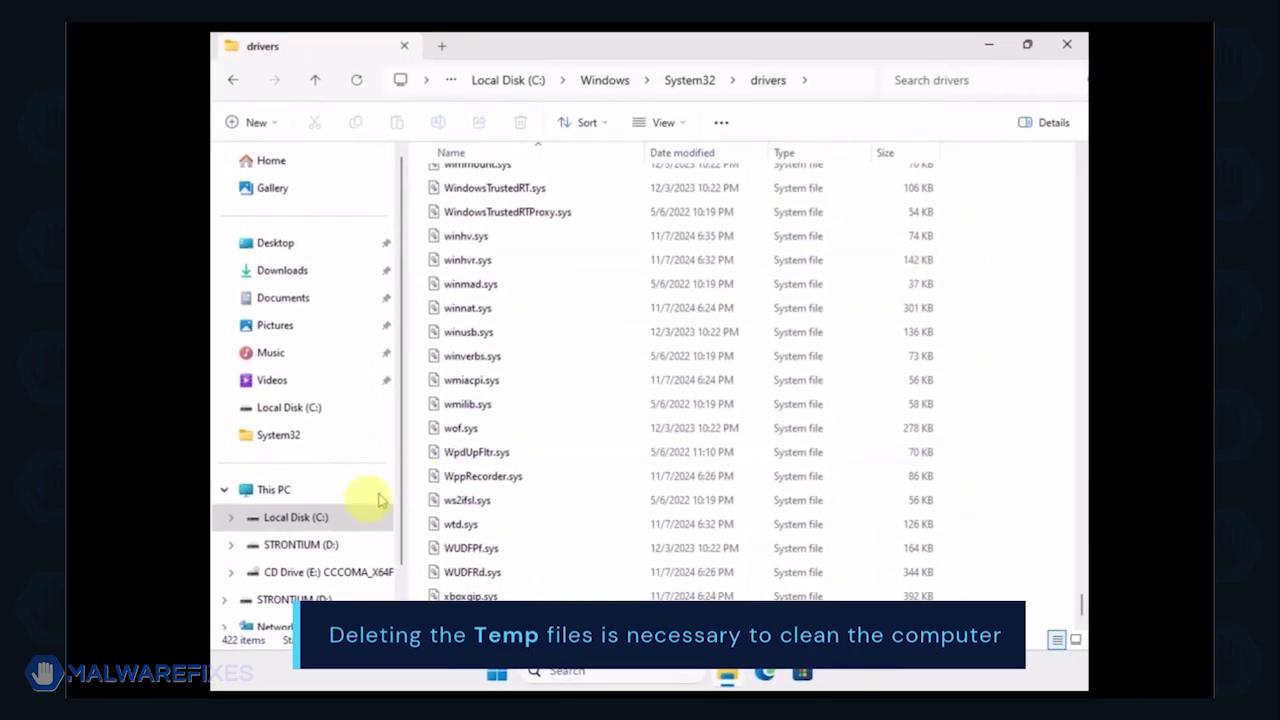
Navigate to the user's C:\Users\<user>\AppData\Local\Temp folder
left_click(324, 521)
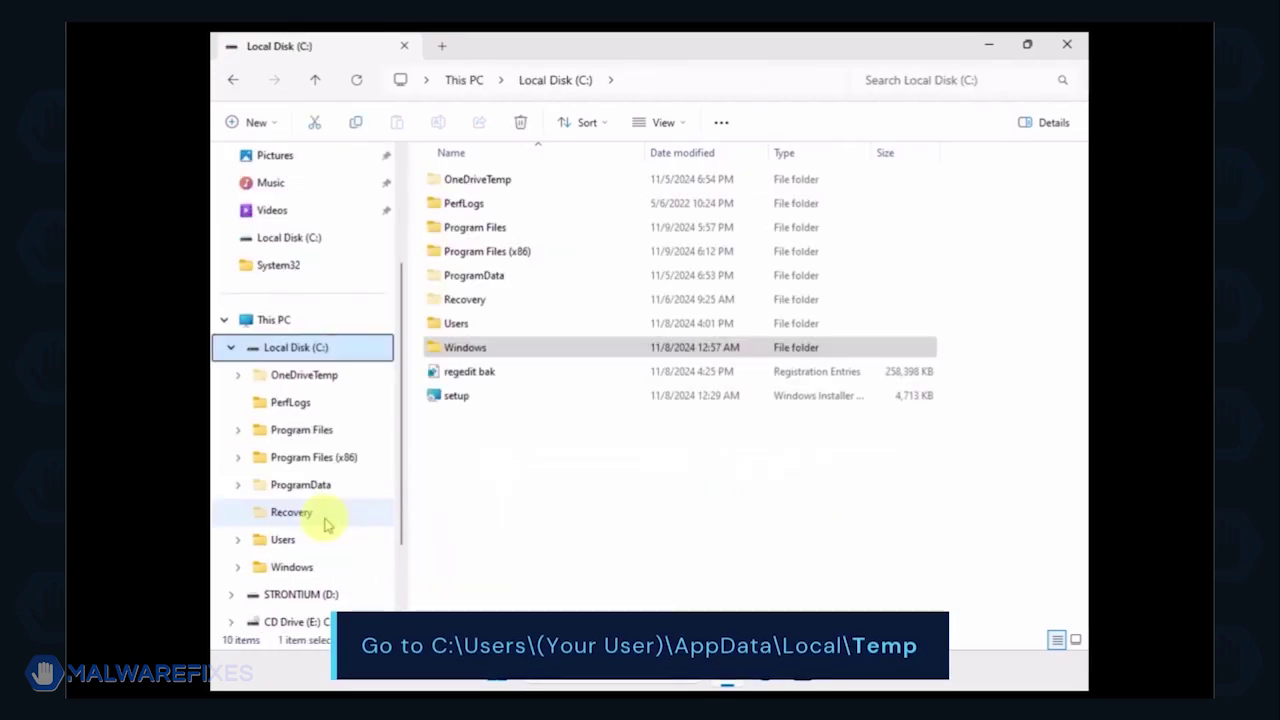
double_click(452, 324)
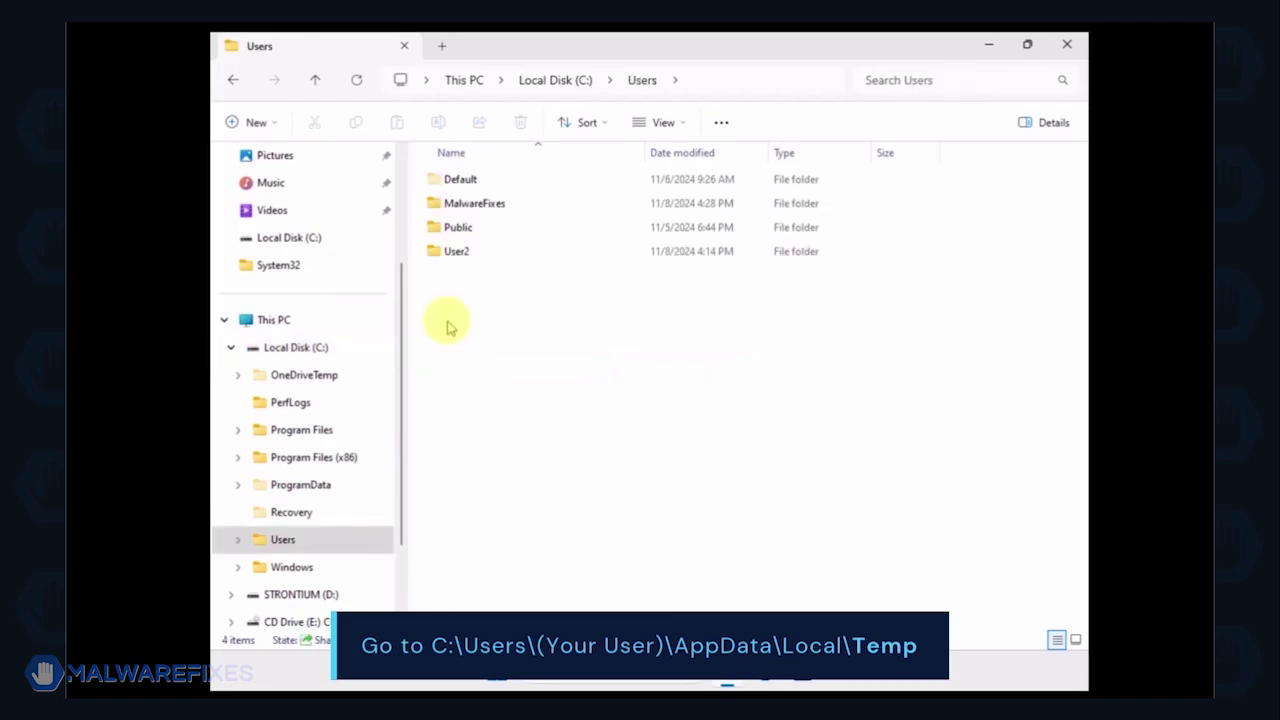
double_click(460, 206)
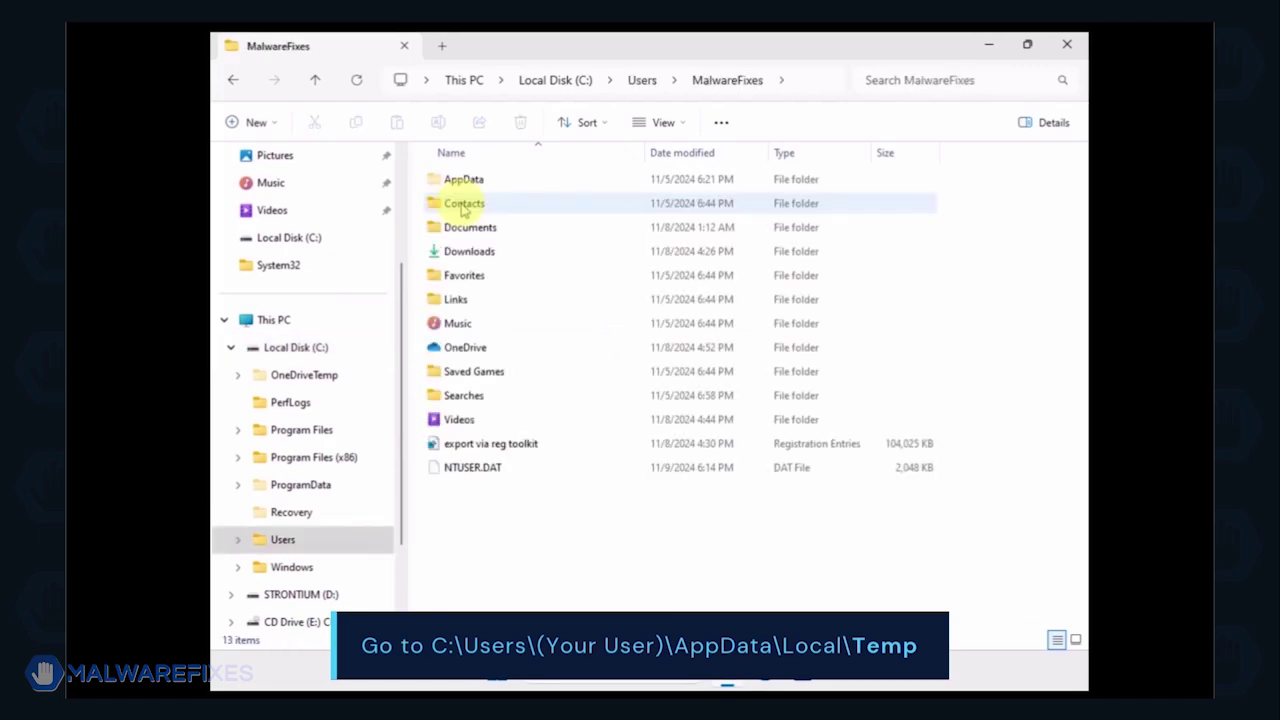
double_click(462, 186)
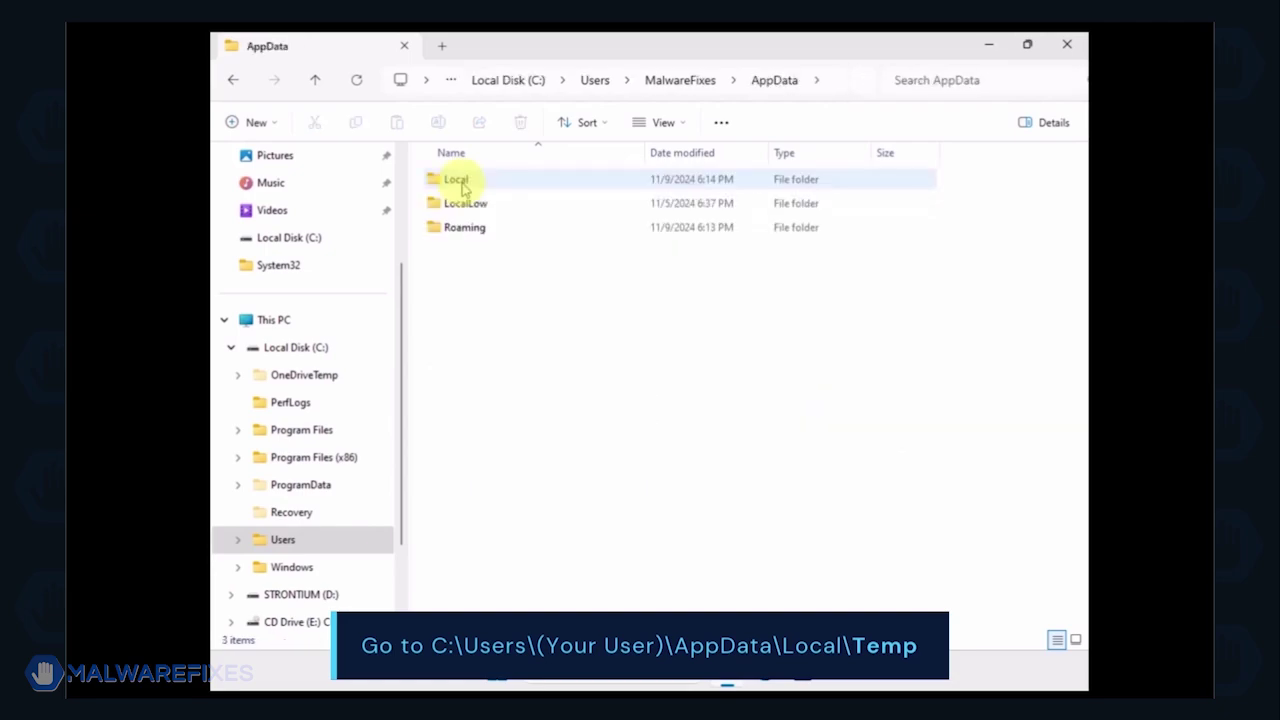
double_click(463, 186)
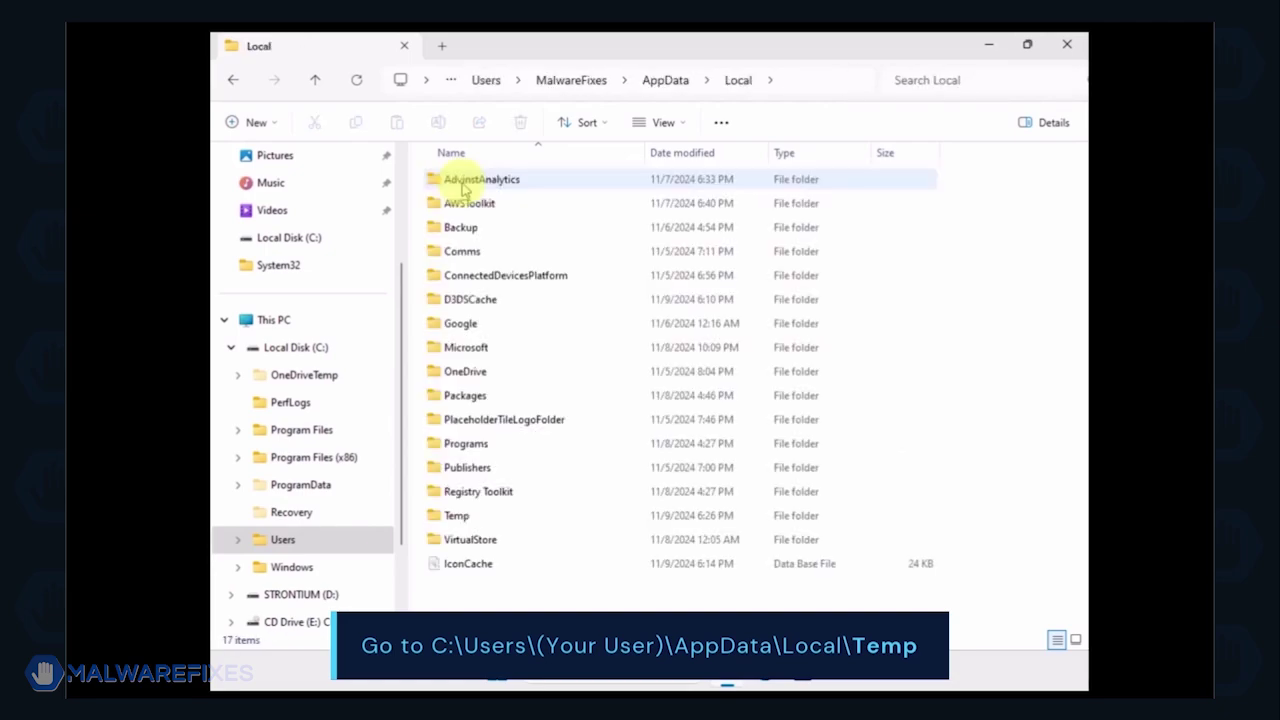
left_click(455, 518)
double_click(455, 517)
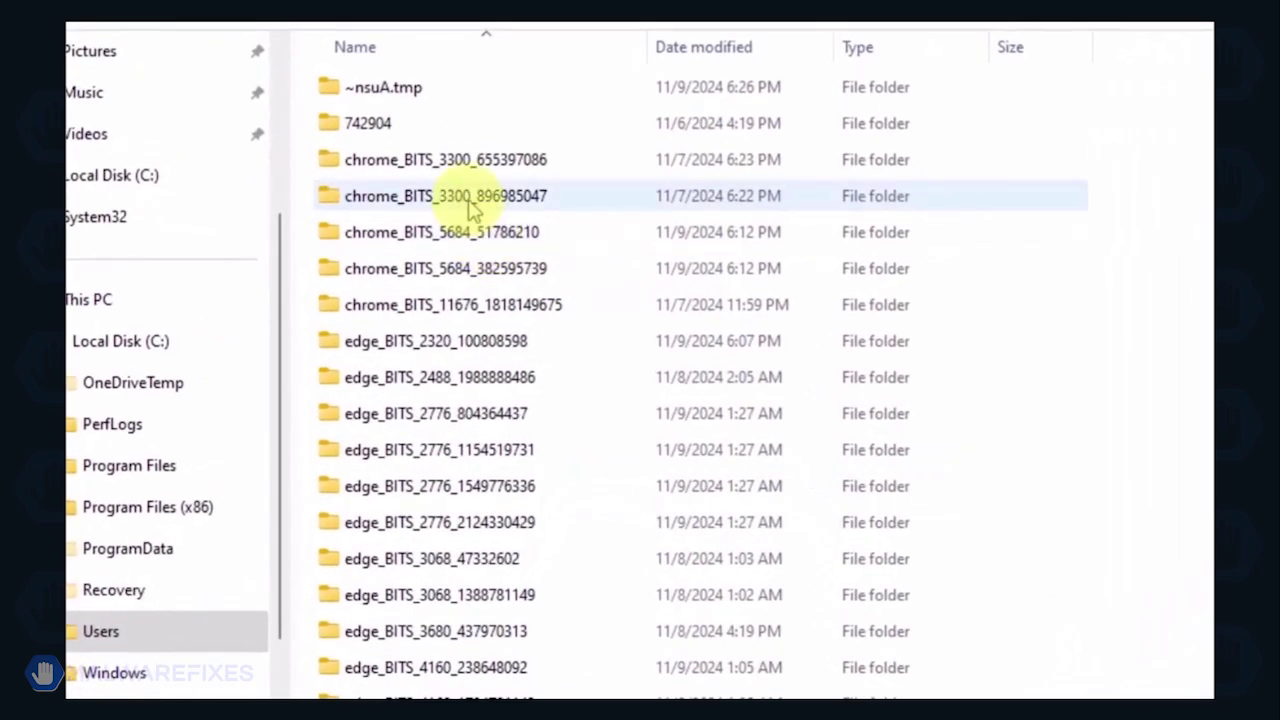
Delete all Temp contents, leaving only the two locked TMP files
key("ctrl+a")
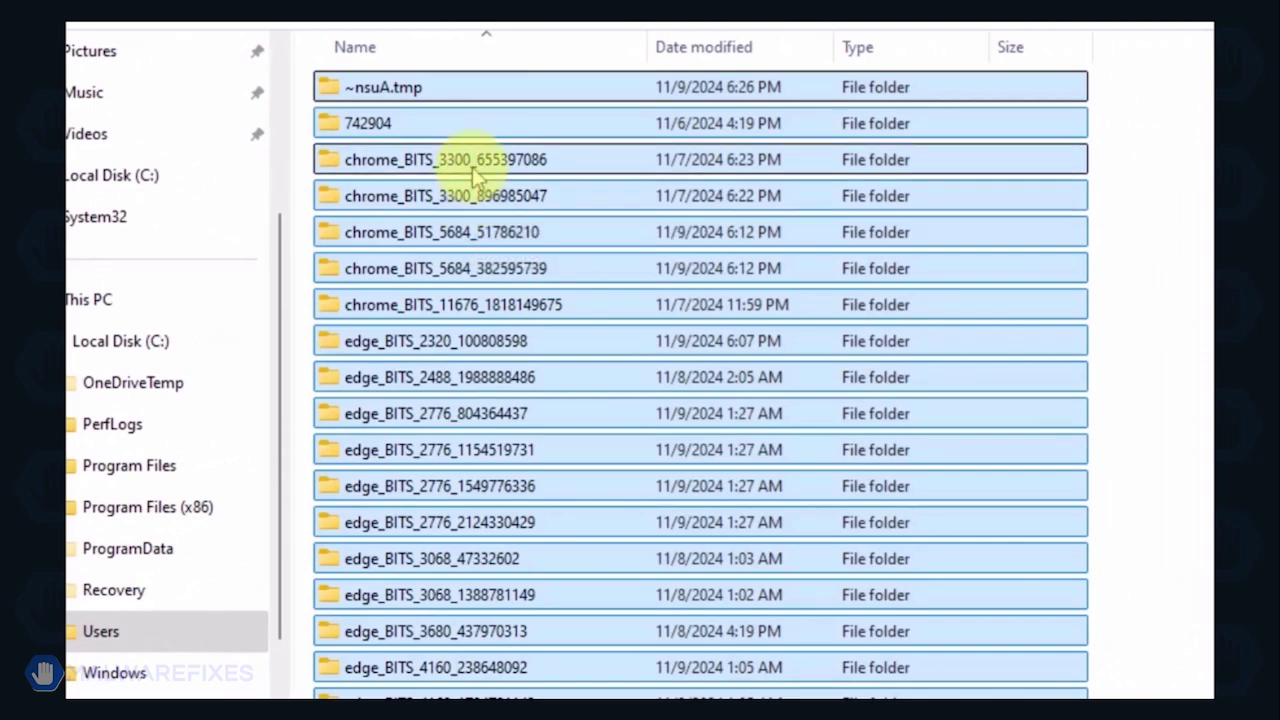
right_click(478, 172)
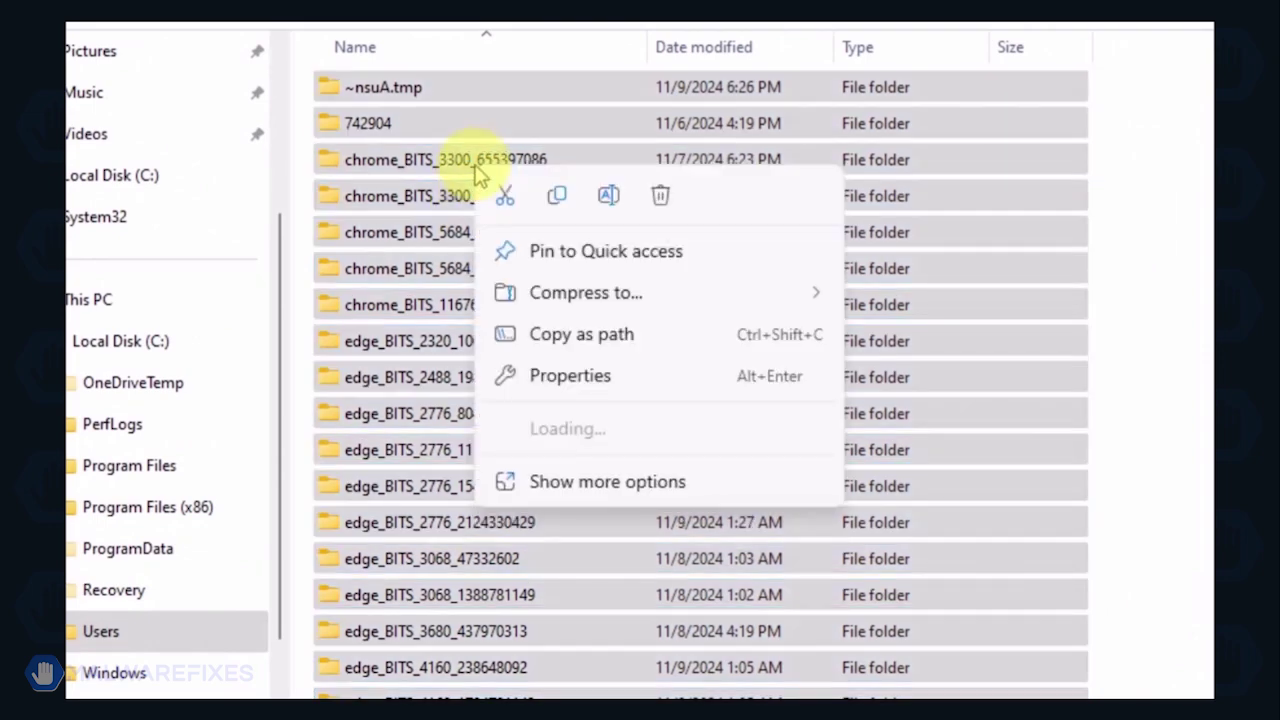
left_click(663, 198)
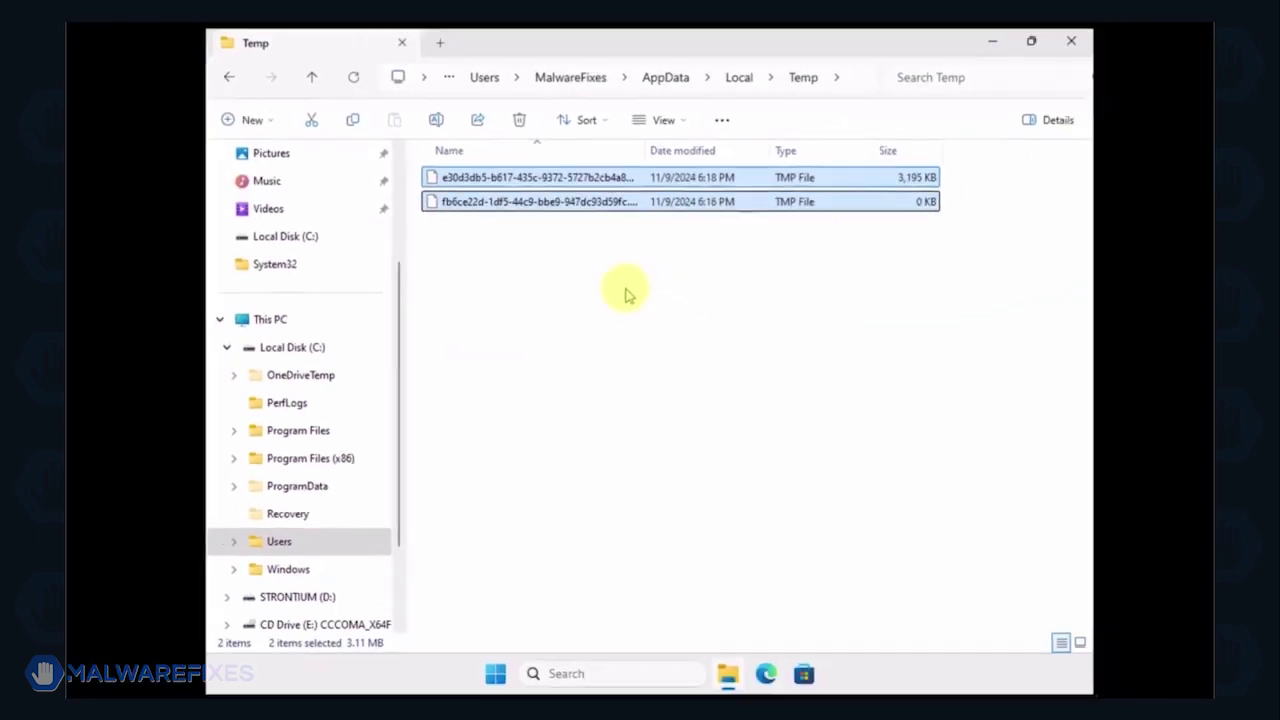
left_click(623, 295)
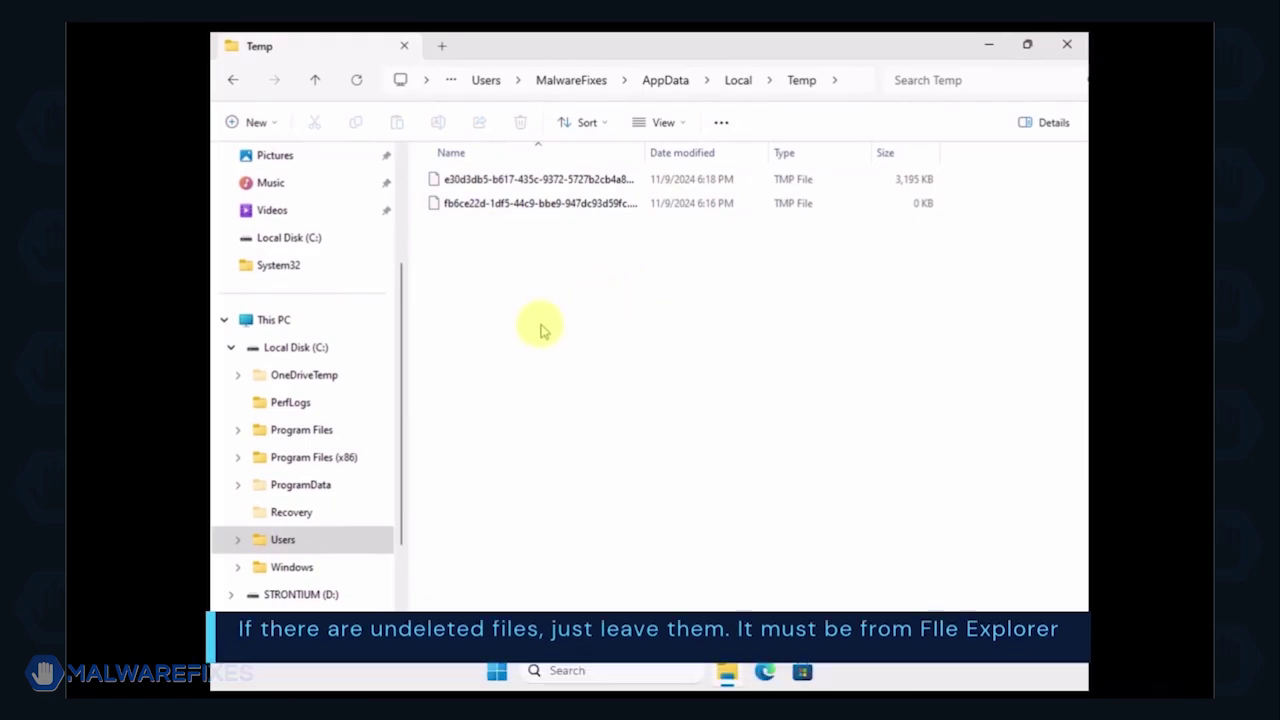
Delete the Quarantine folder in C:\ProgramData\Microsoft\Windows Defender
left_click(318, 354)
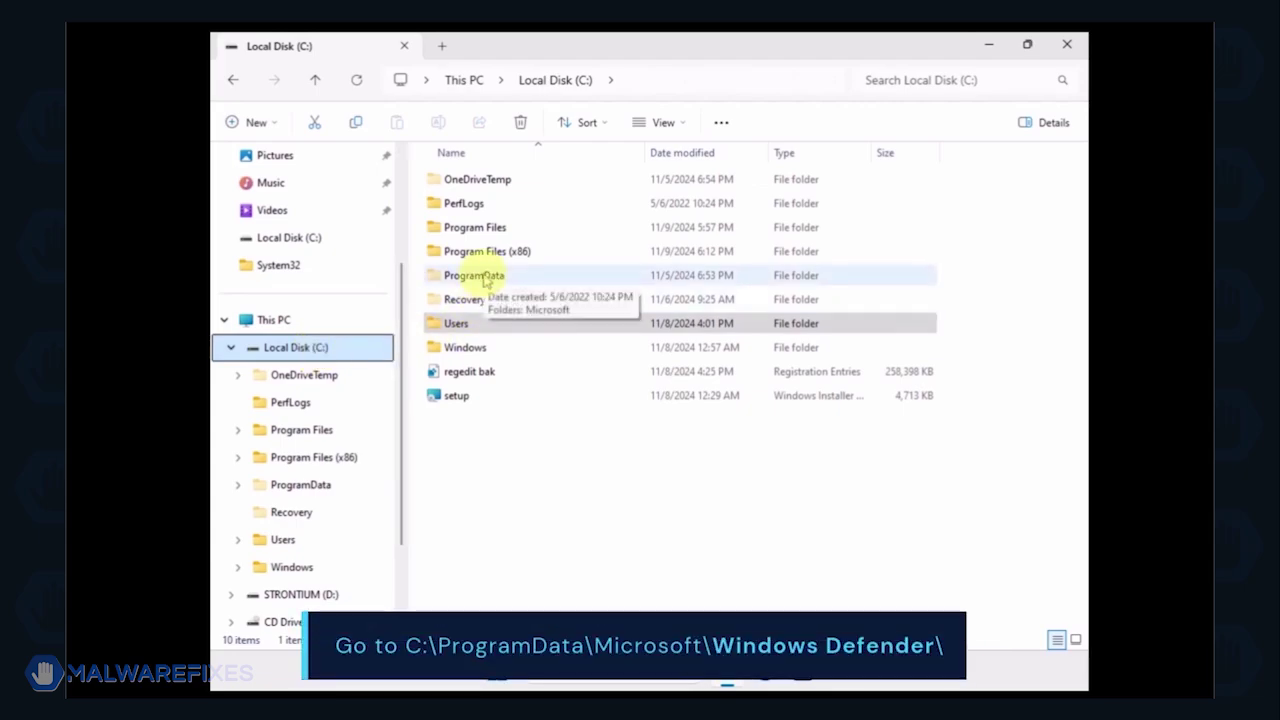
double_click(484, 279)
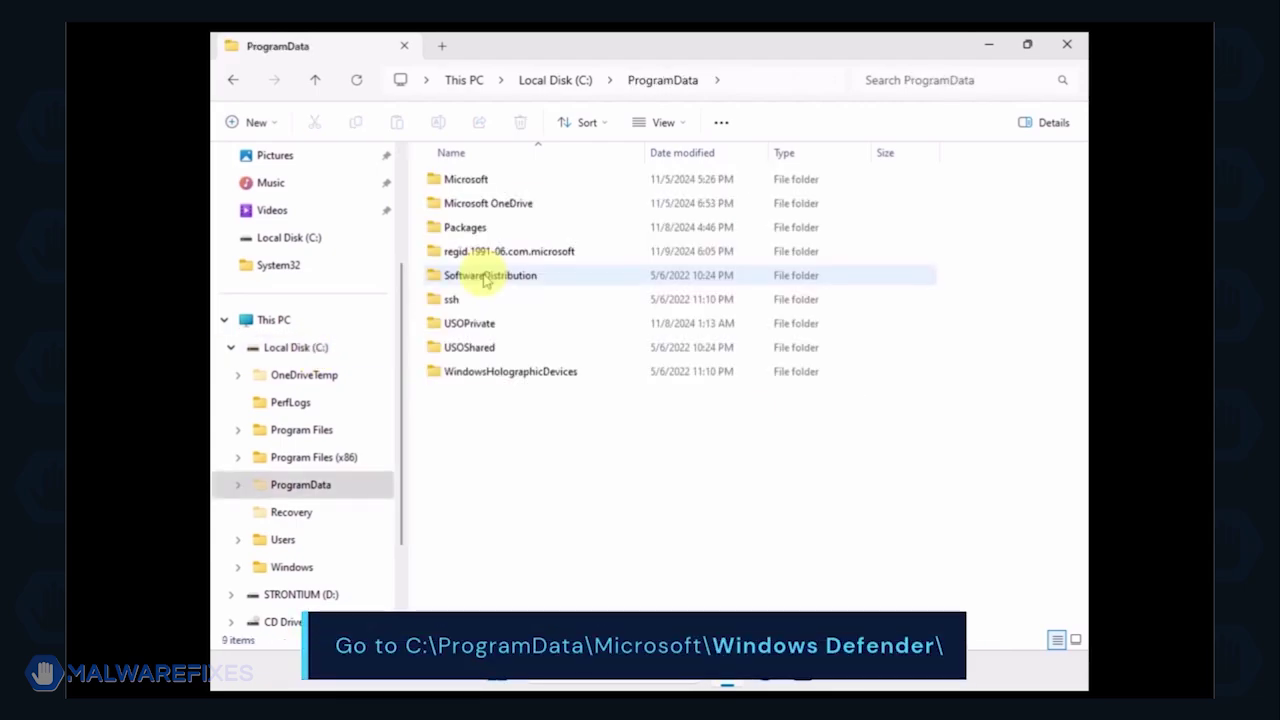
double_click(462, 181)
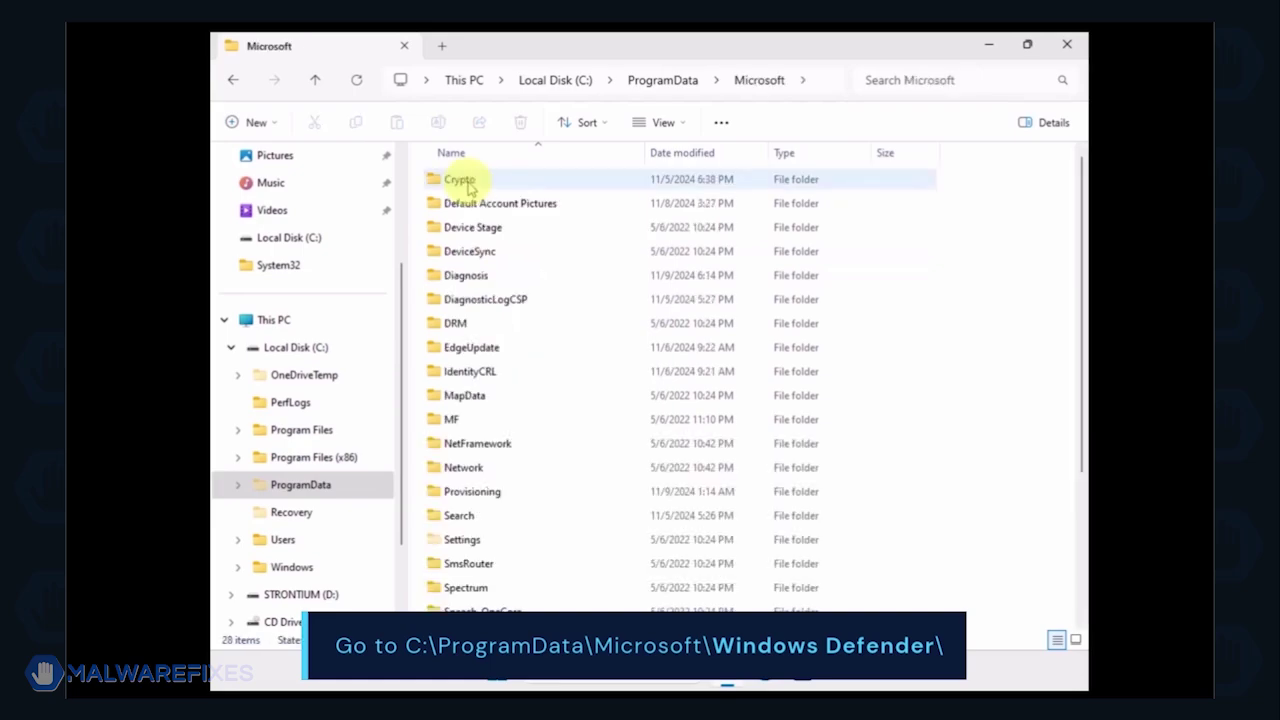
scroll(580, 350, "down", 3)
left_click(480, 500)
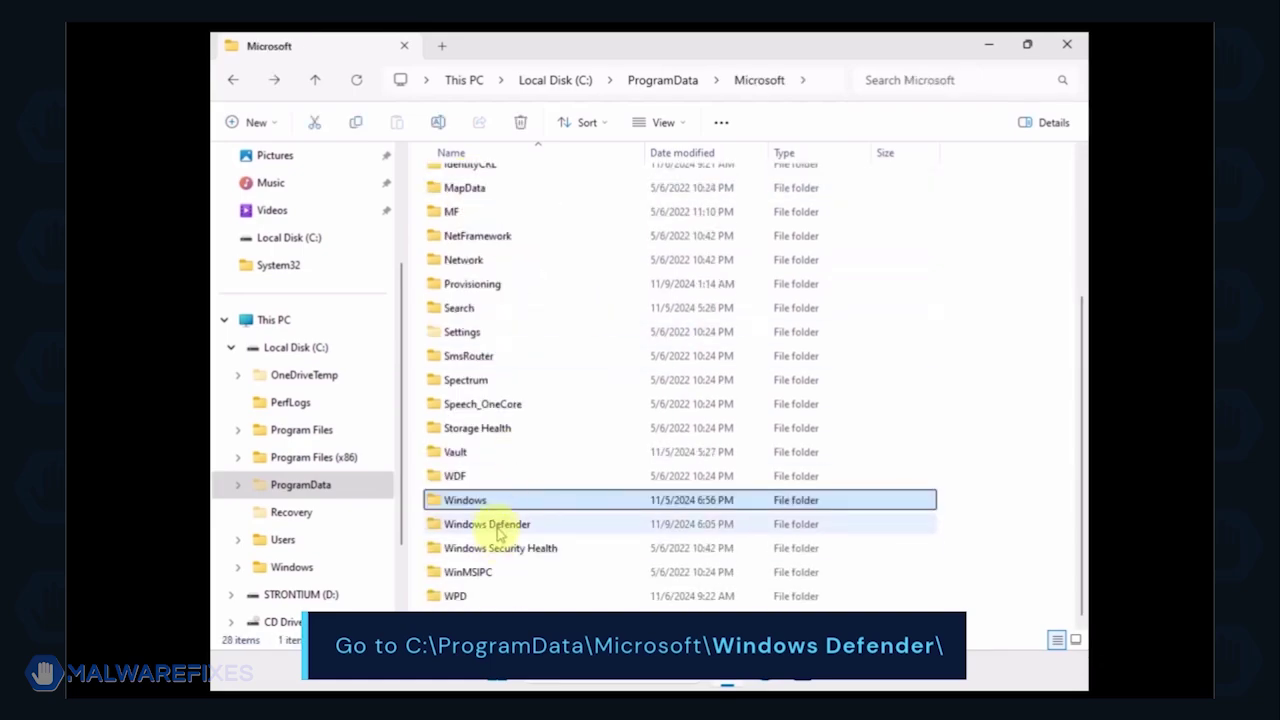
double_click(499, 526)
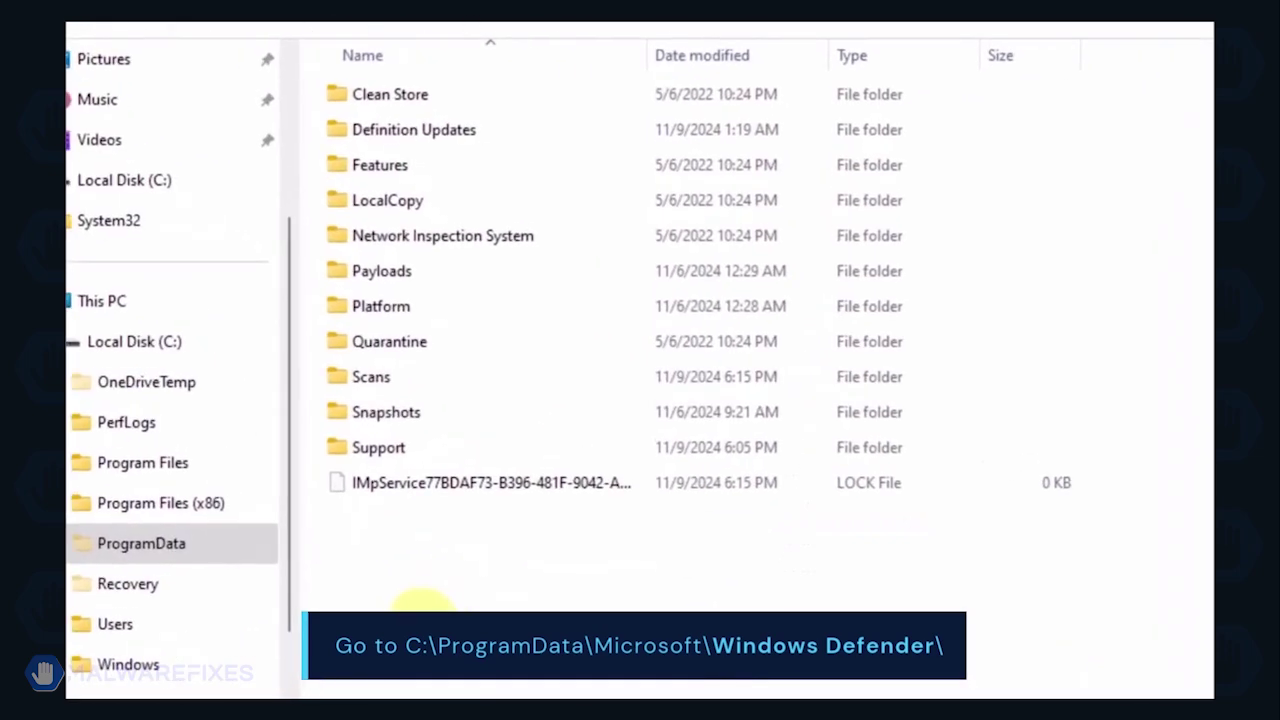
left_click(403, 345)
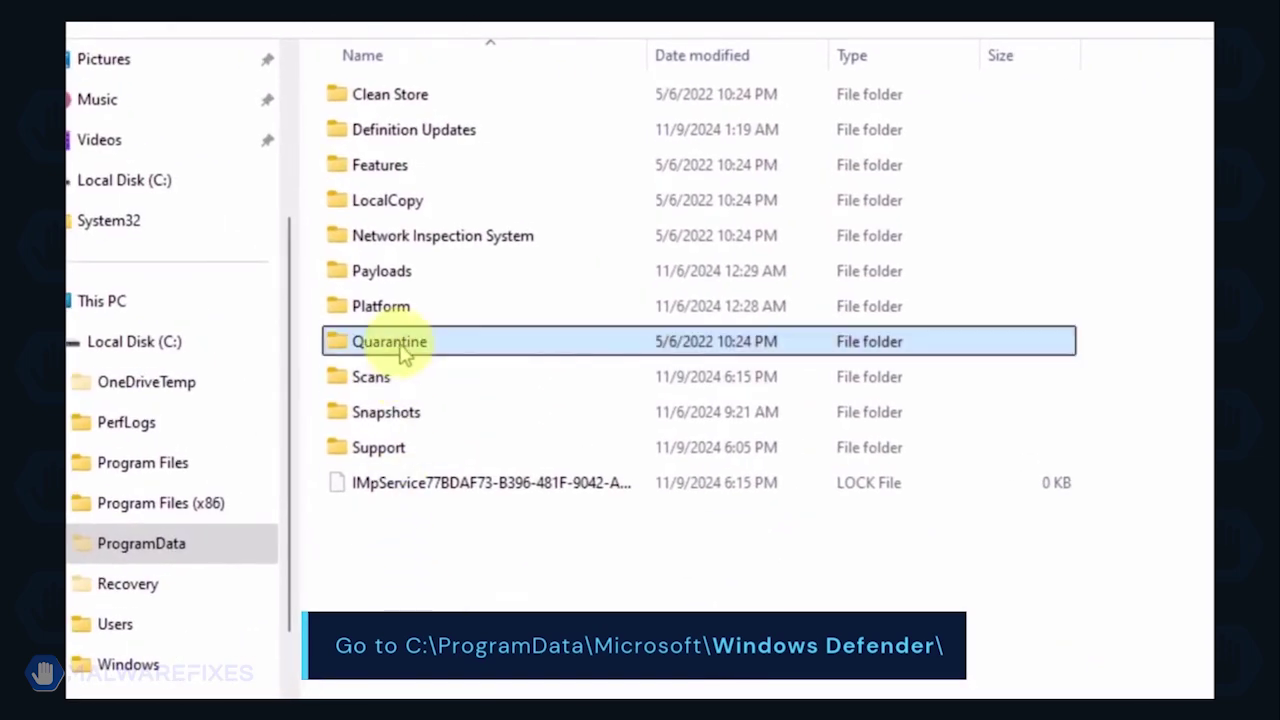
right_click(474, 355)
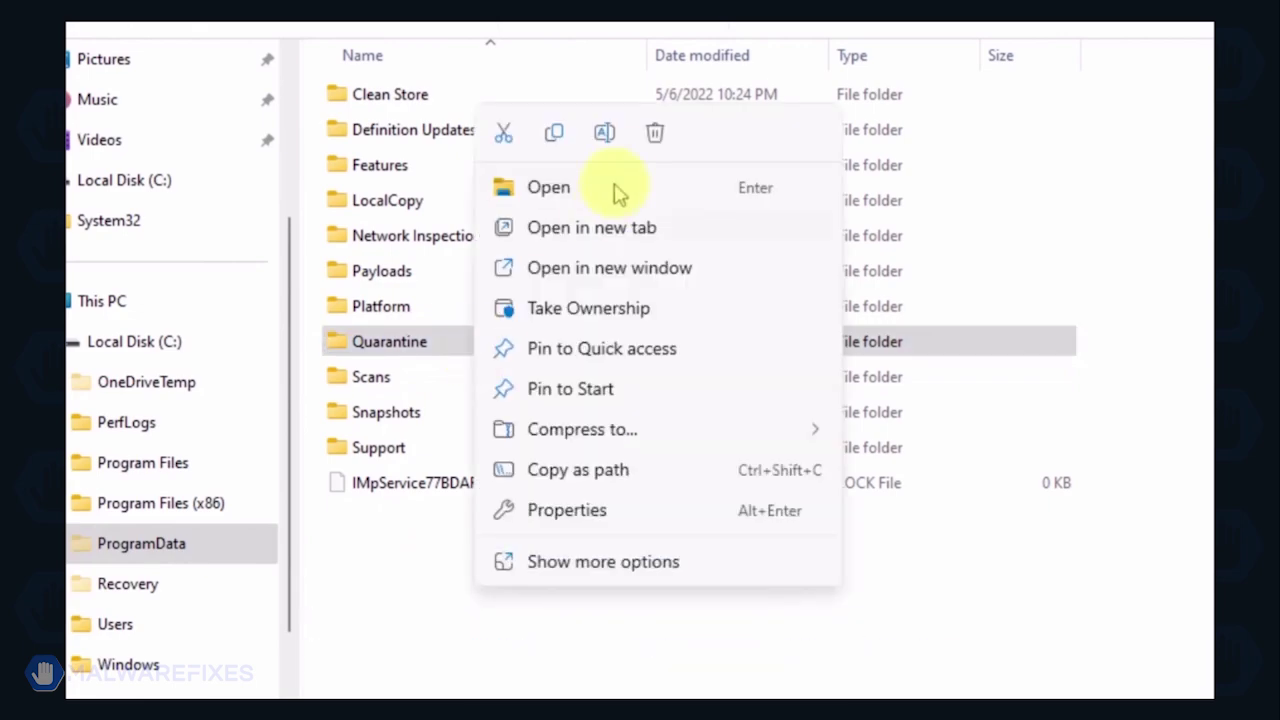
left_click(655, 133)
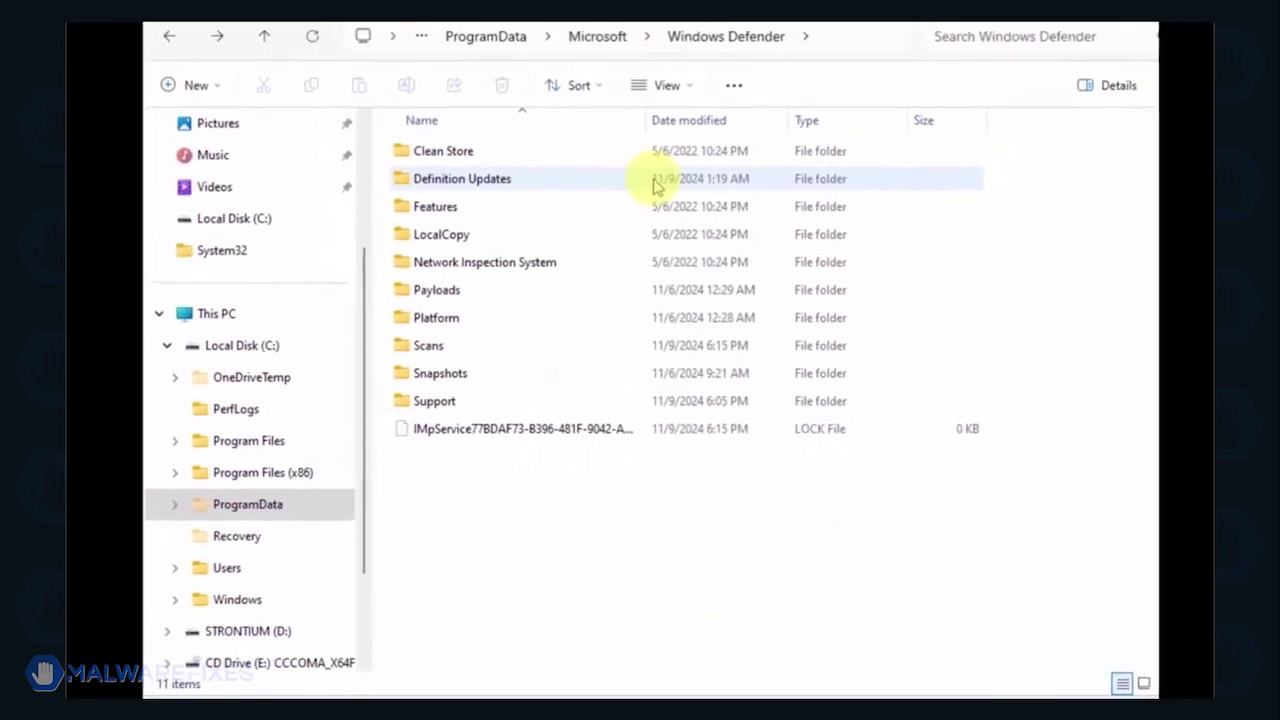
Delete the Quick and Resource folders from Scans\History\Results, then return to History
double_click(485, 350)
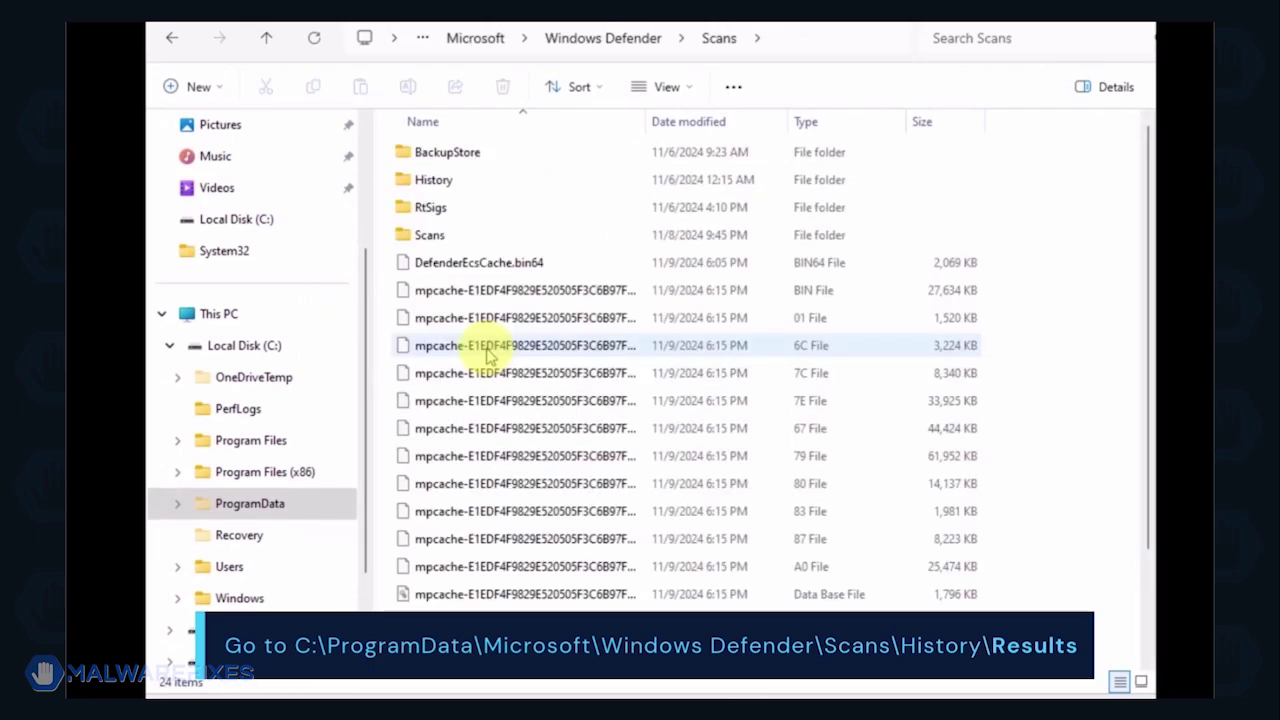
double_click(435, 183)
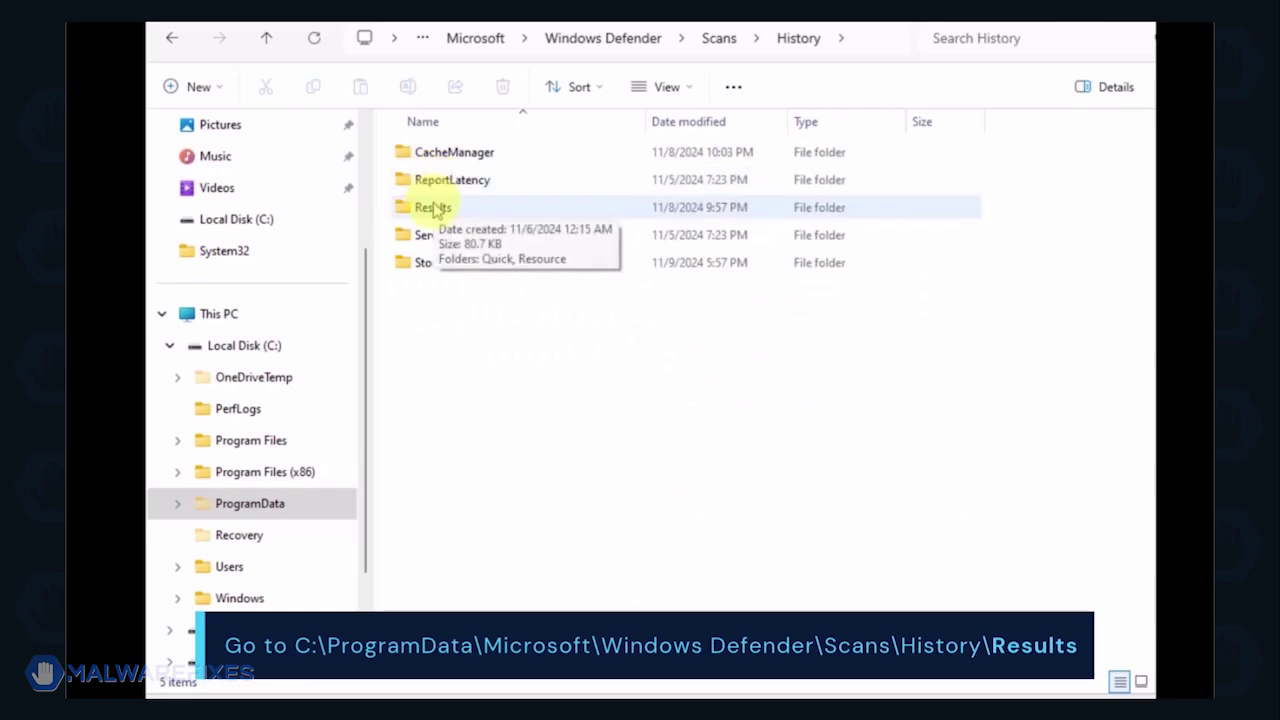
double_click(435, 207)
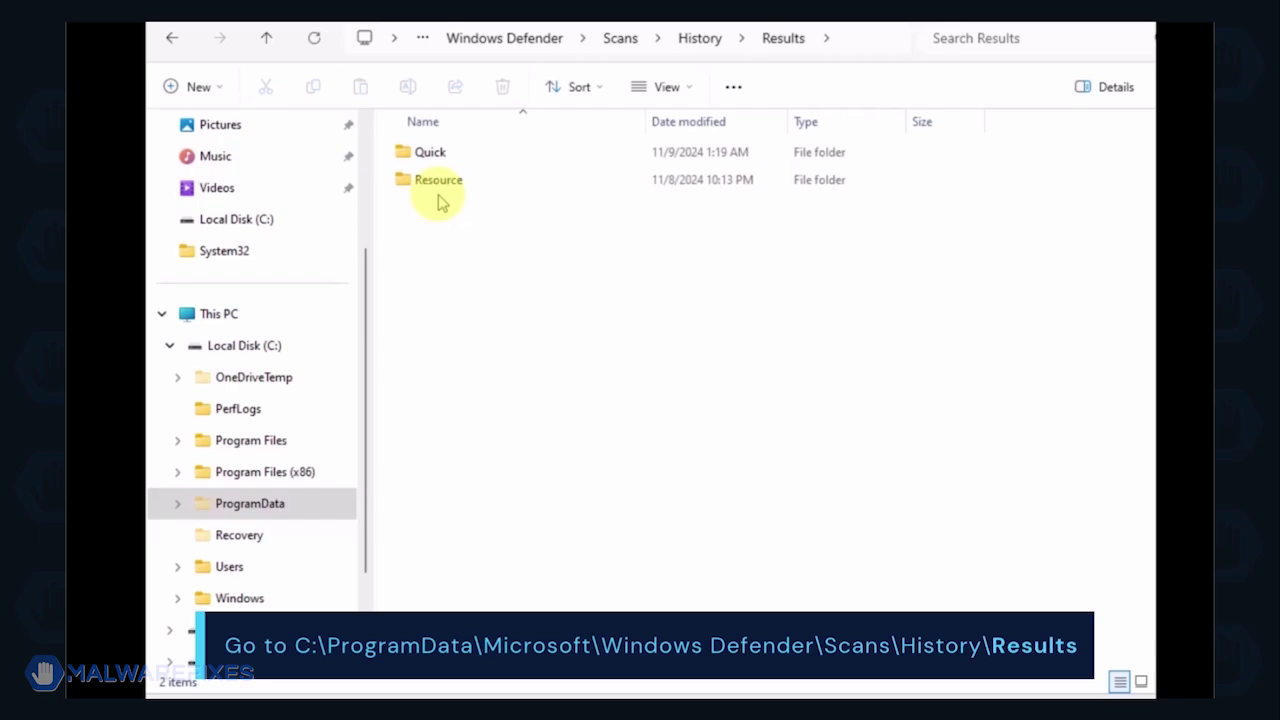
key("ctrl+a")
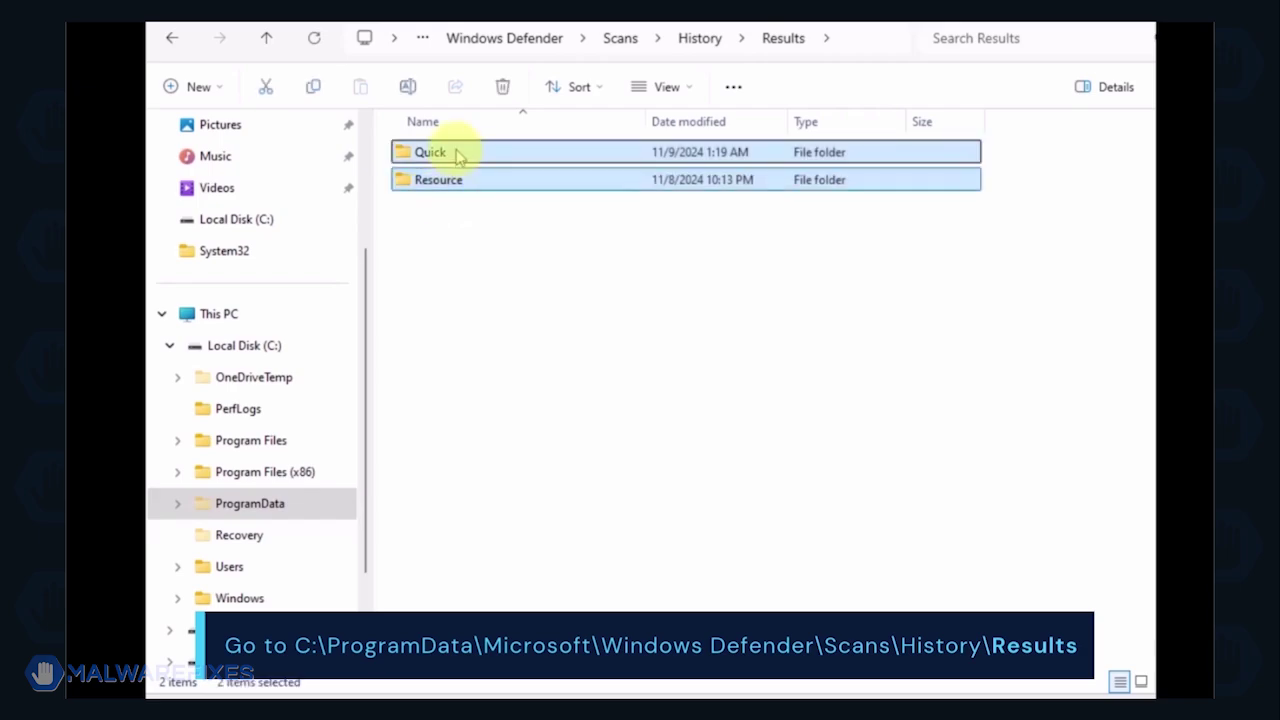
right_click(457, 157)
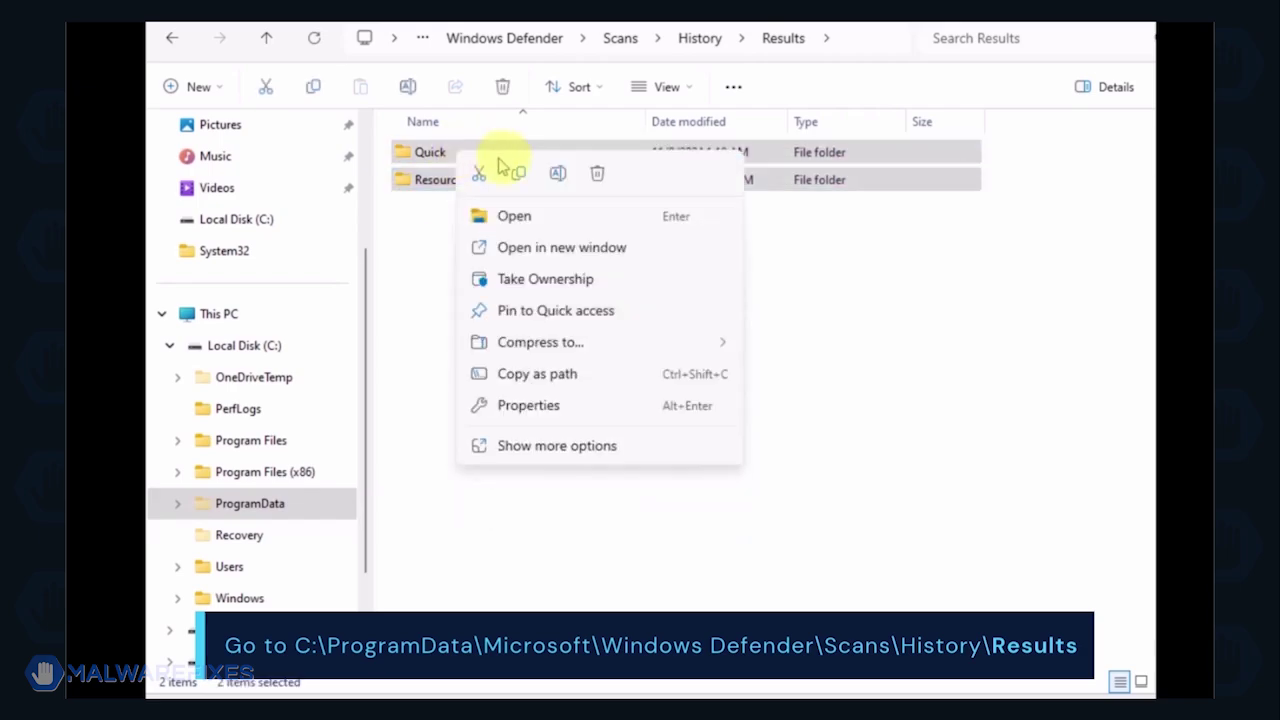
left_click(594, 175)
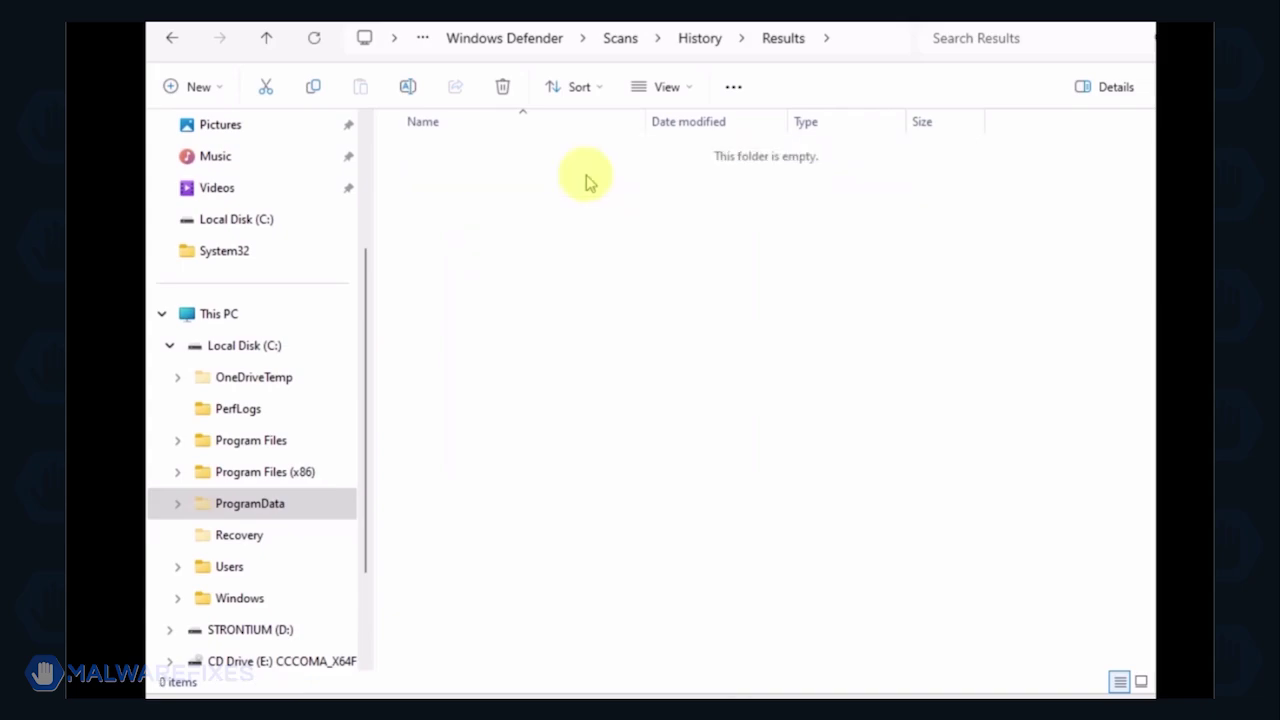
left_click(167, 39)
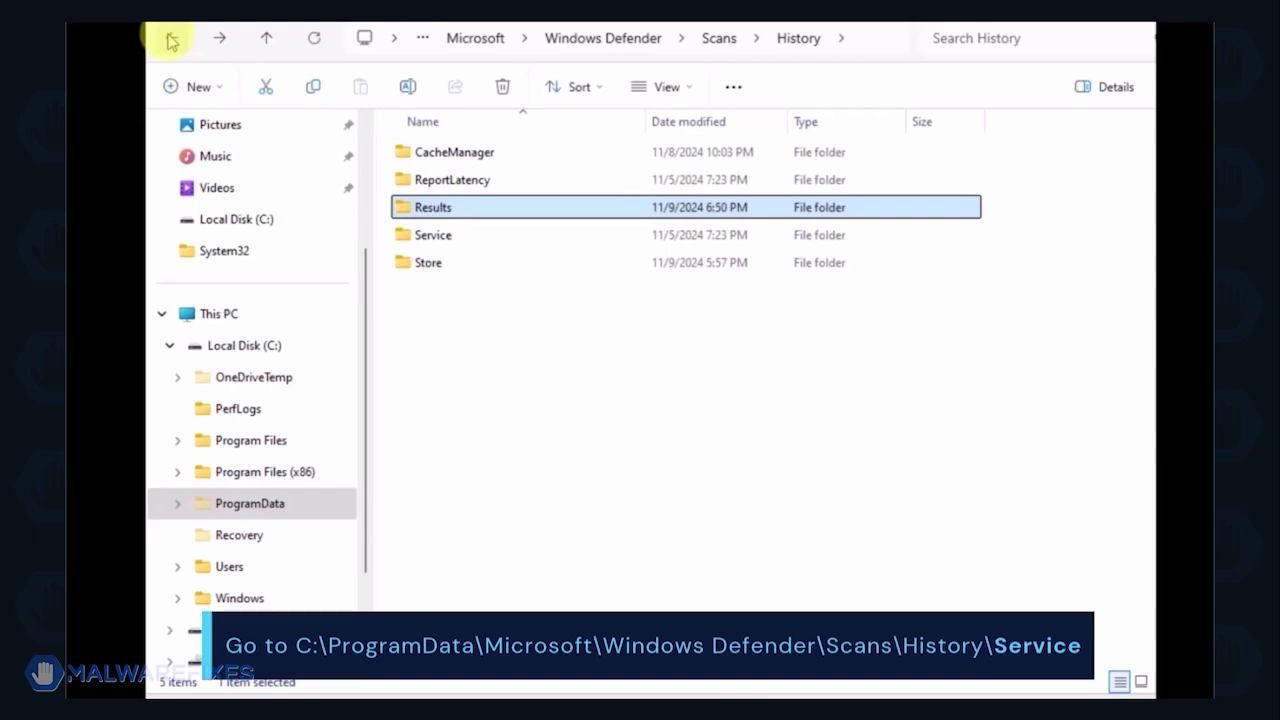
Delete the Unknown file from the History\Service folder and close File Explorer
double_click(440, 236)
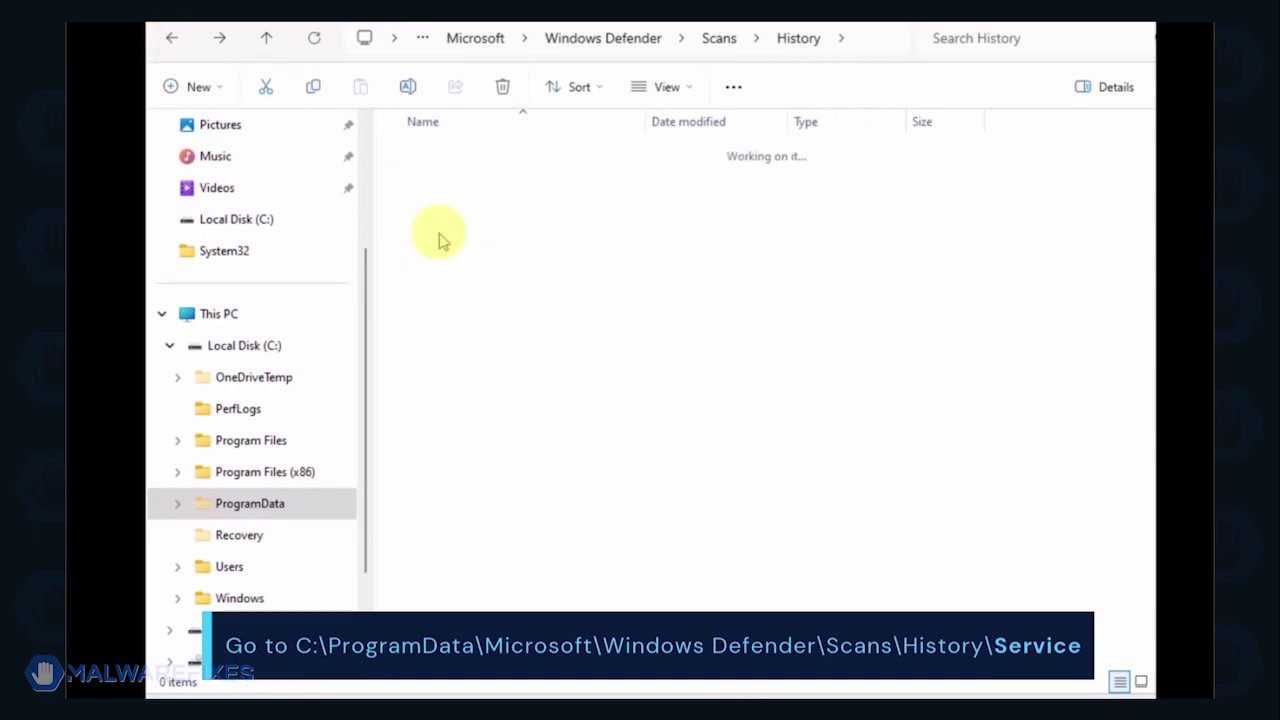
key("Down")
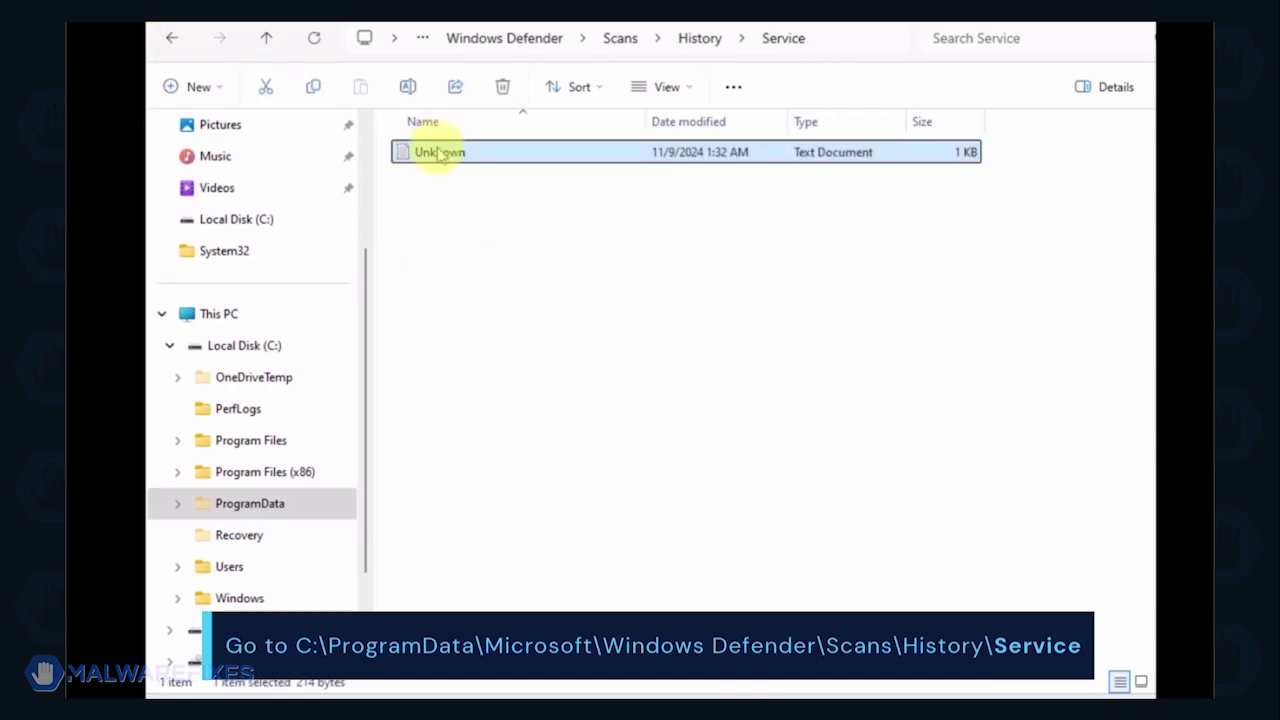
right_click(437, 160)
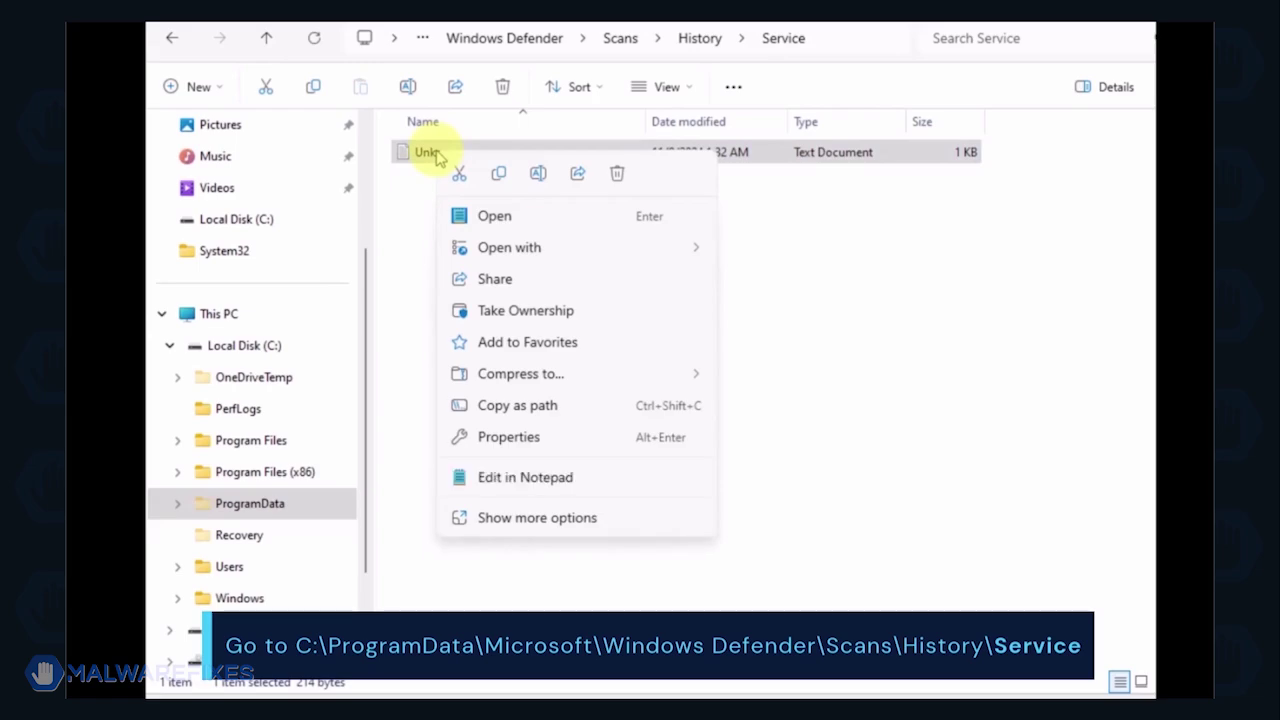
left_click(617, 174)
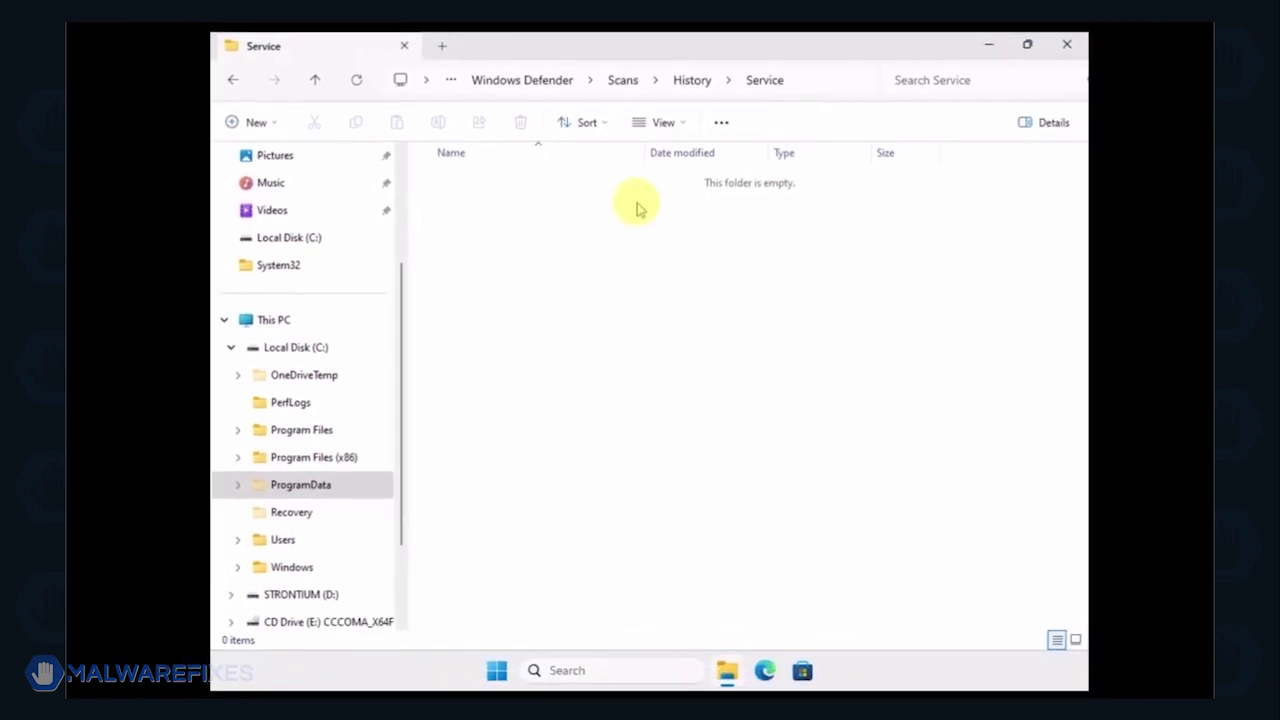
left_click(1068, 45)
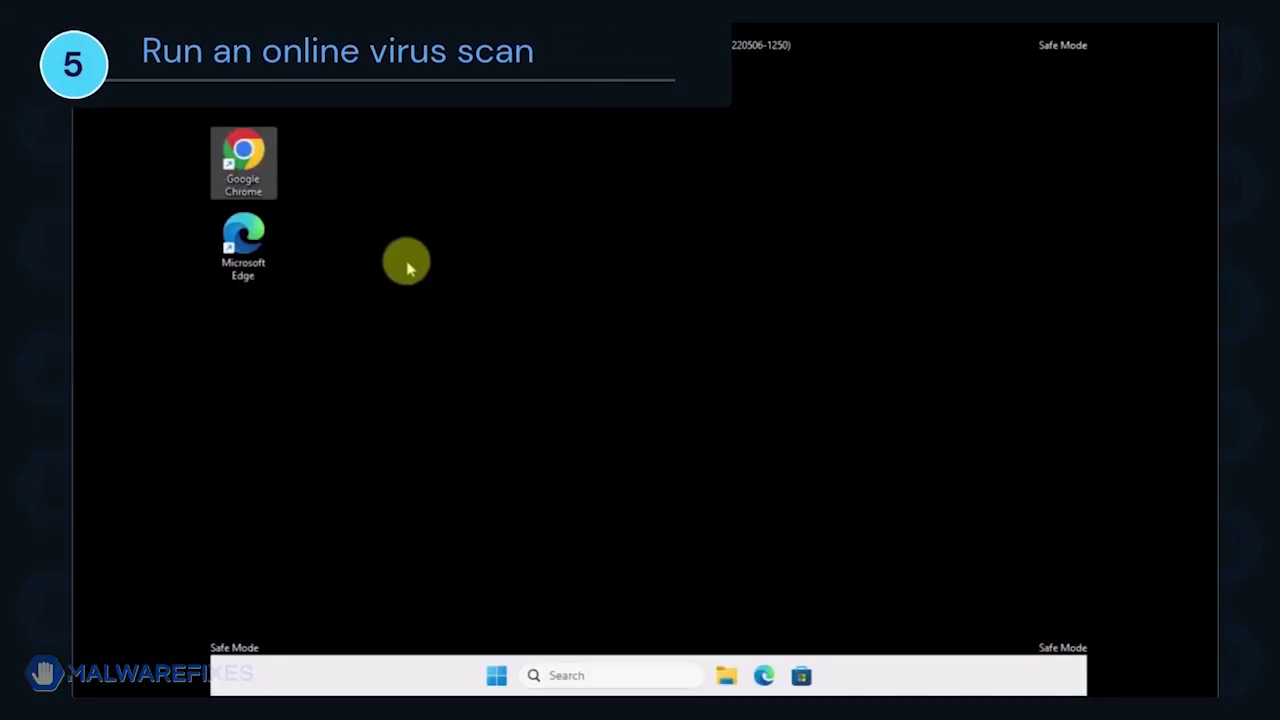
In Chrome, search Google for 'eSET's Free Online Scanner'
double_click(268, 168)
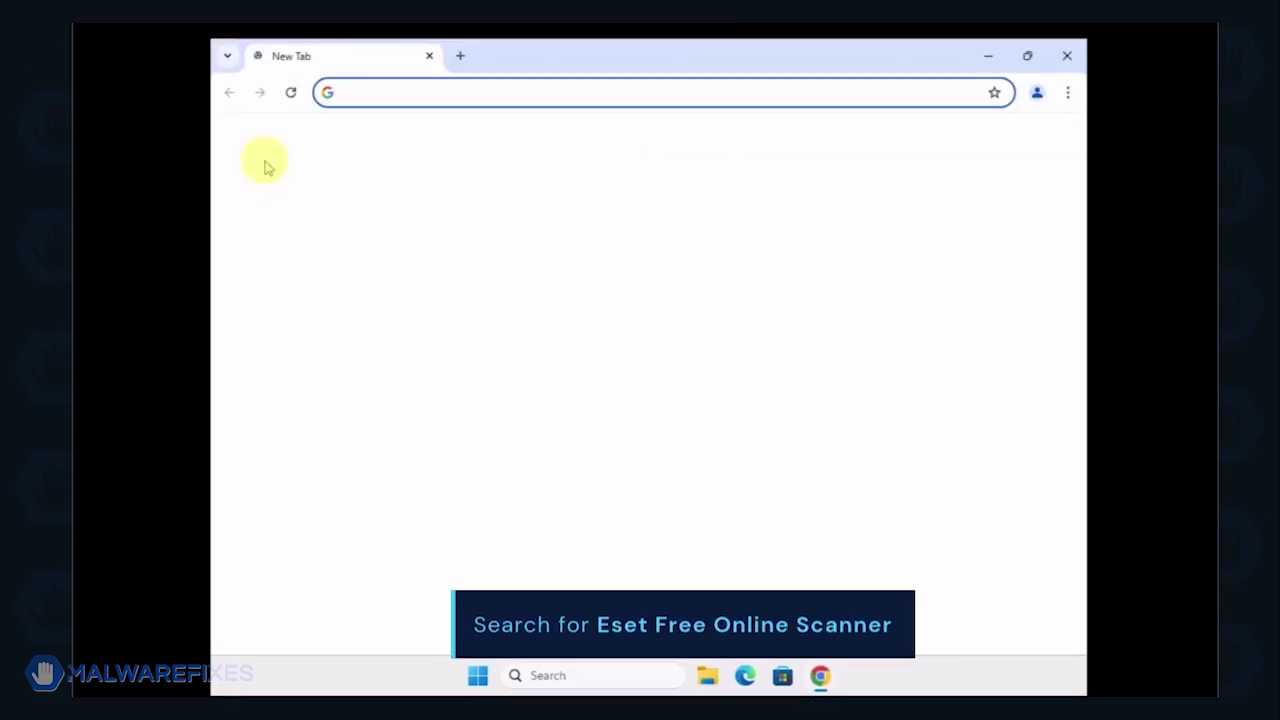
left_click(517, 358)
type("eSET's Free Online Scanner")
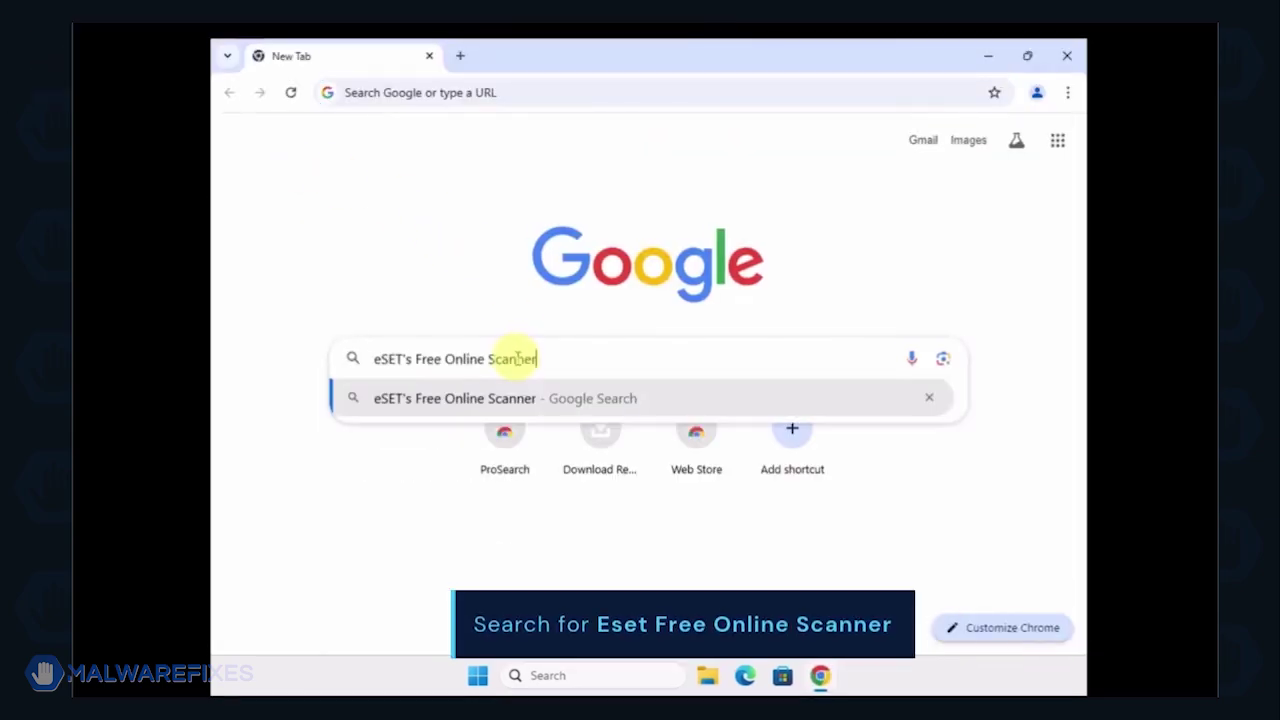
key("Return")
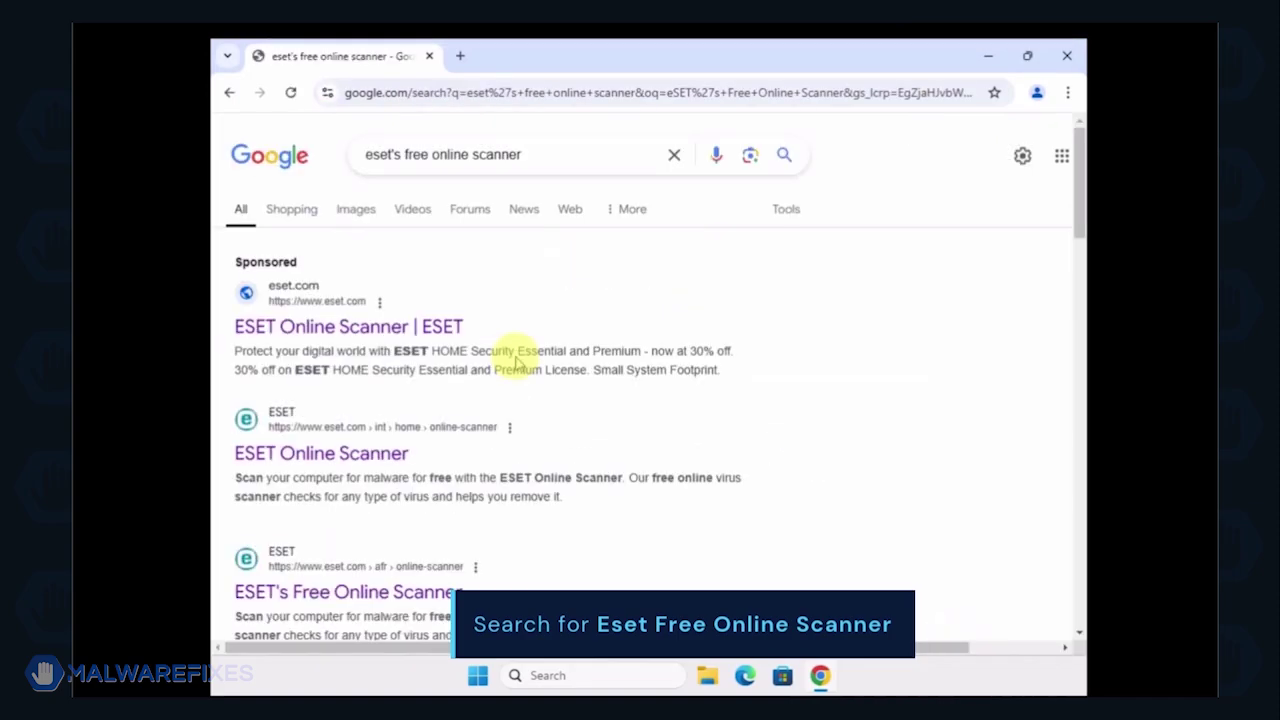
Download esetonlinescanner.exe with ONE-TIME SCAN and show it in the Downloads folder
scroll(517, 362, "down", 3)
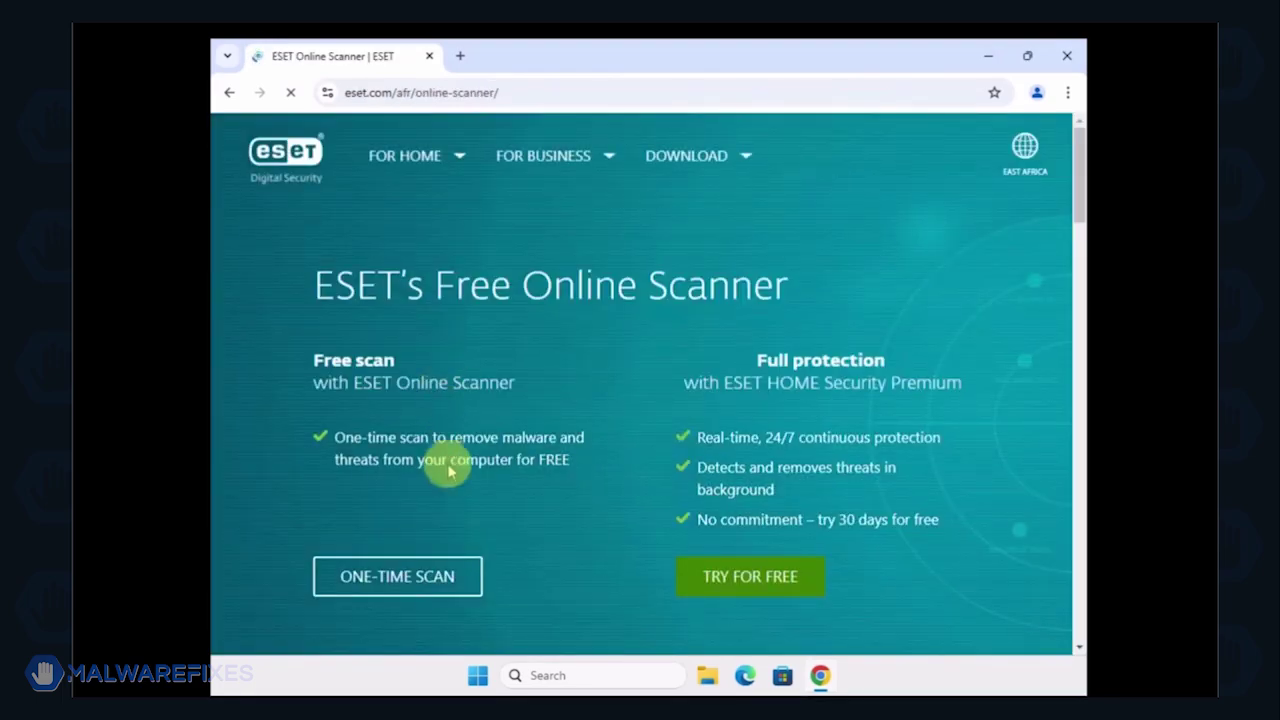
left_click(413, 578)
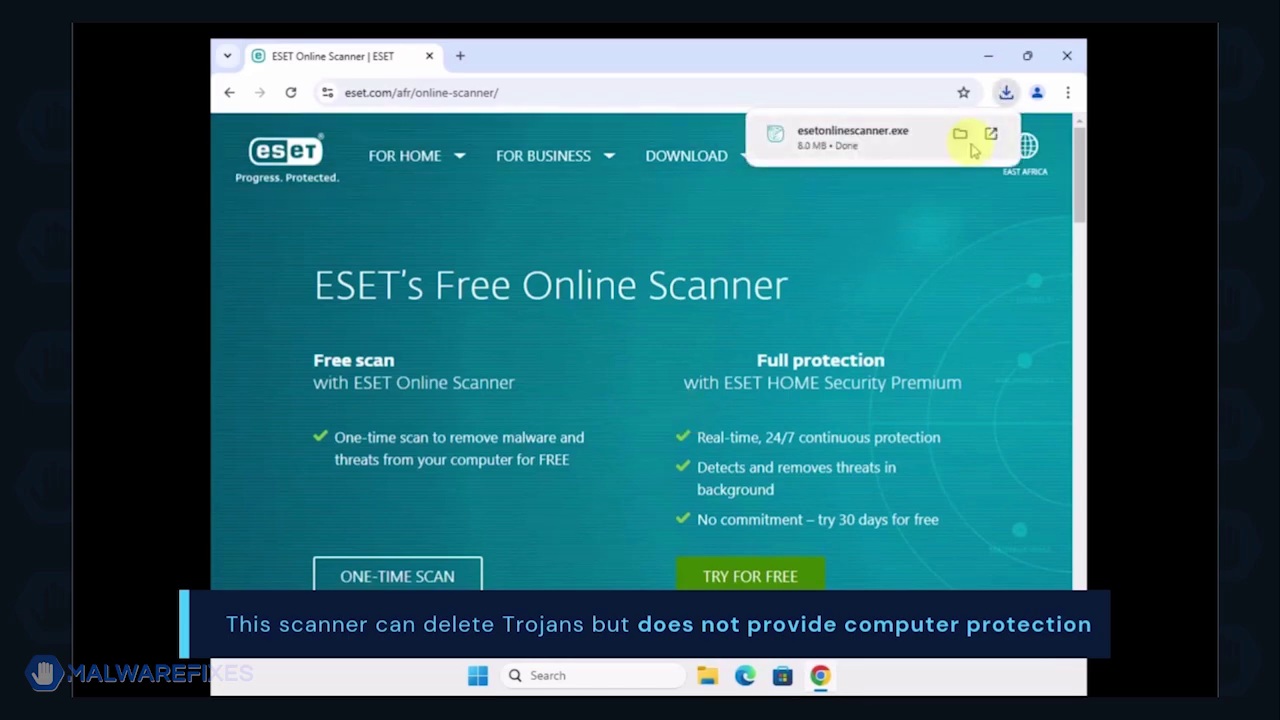
left_click(959, 136)
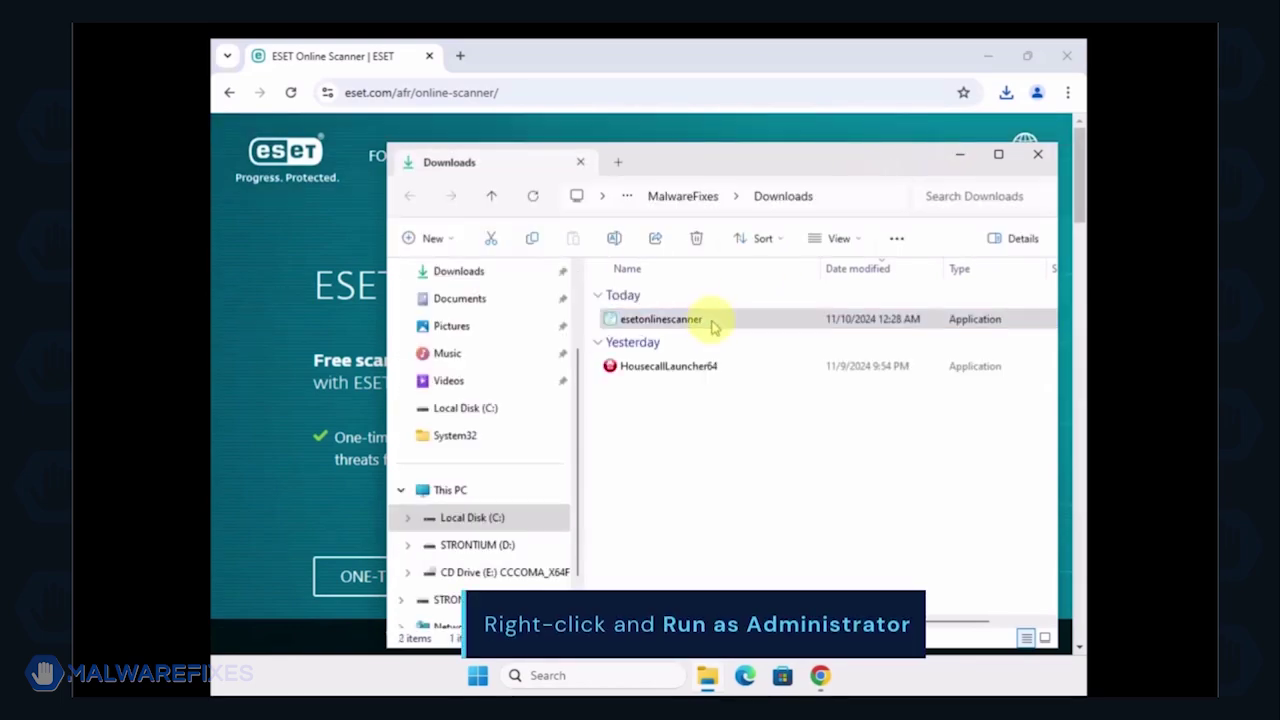
Run esetonlinescanner from Downloads as administrator
right_click(714, 324)
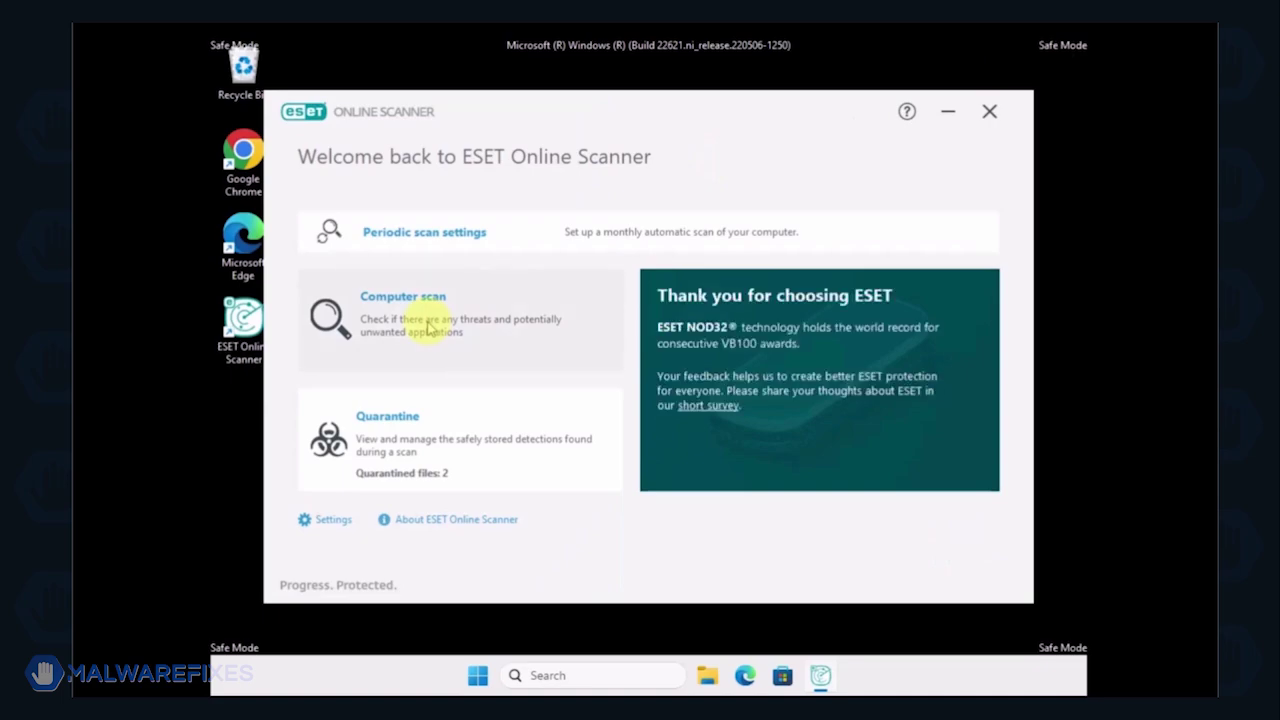
Run an ESET Full scan with PUA detection off and review the 4 cleaned detections
left_click(430, 328)
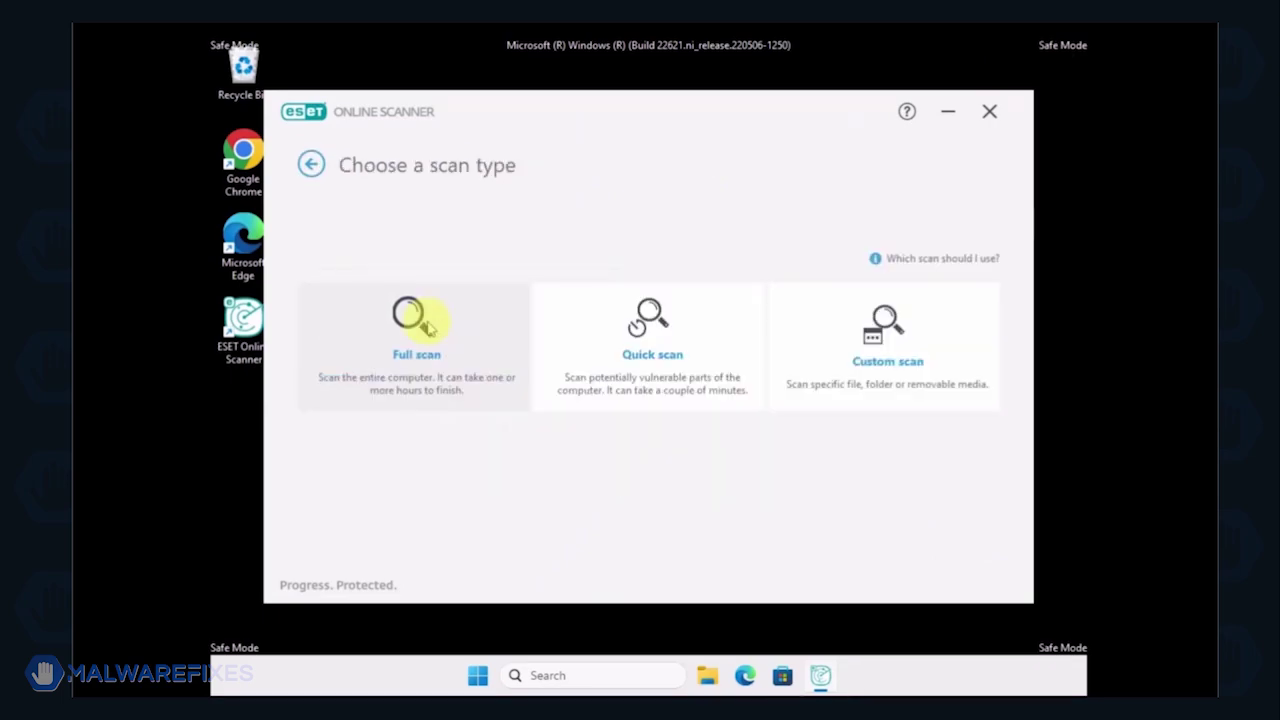
left_click(428, 328)
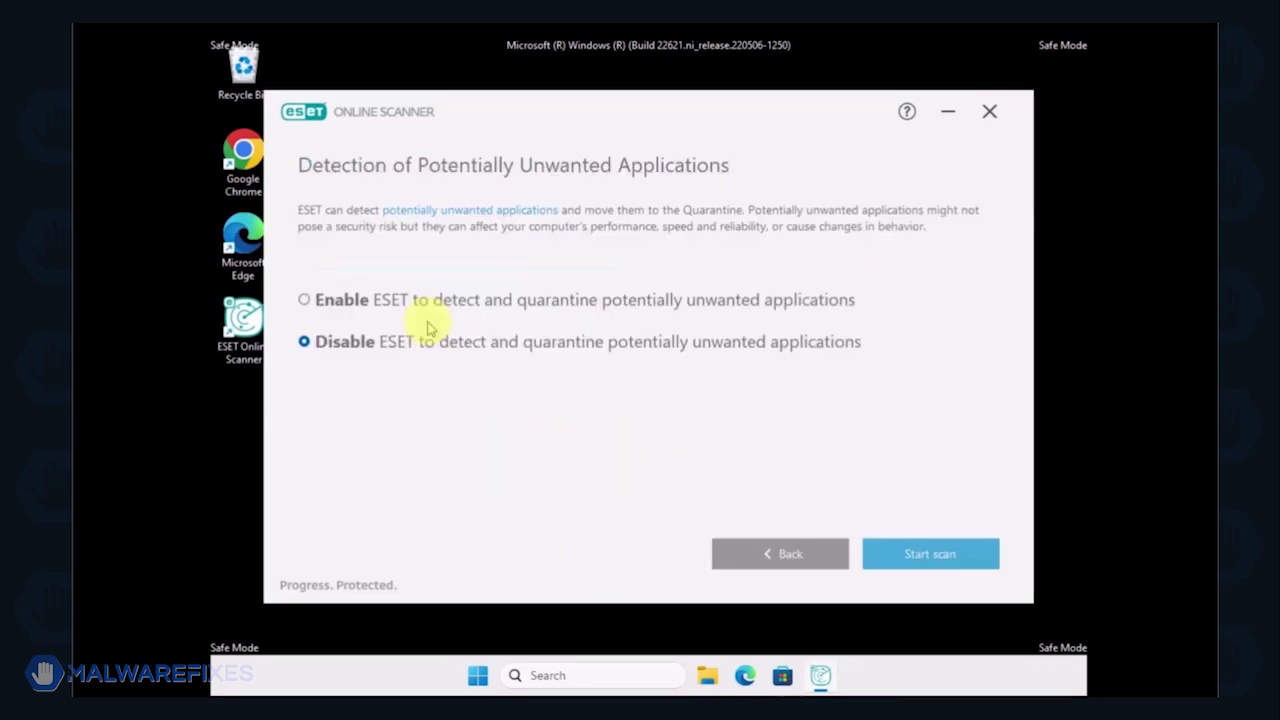
left_click(950, 566)
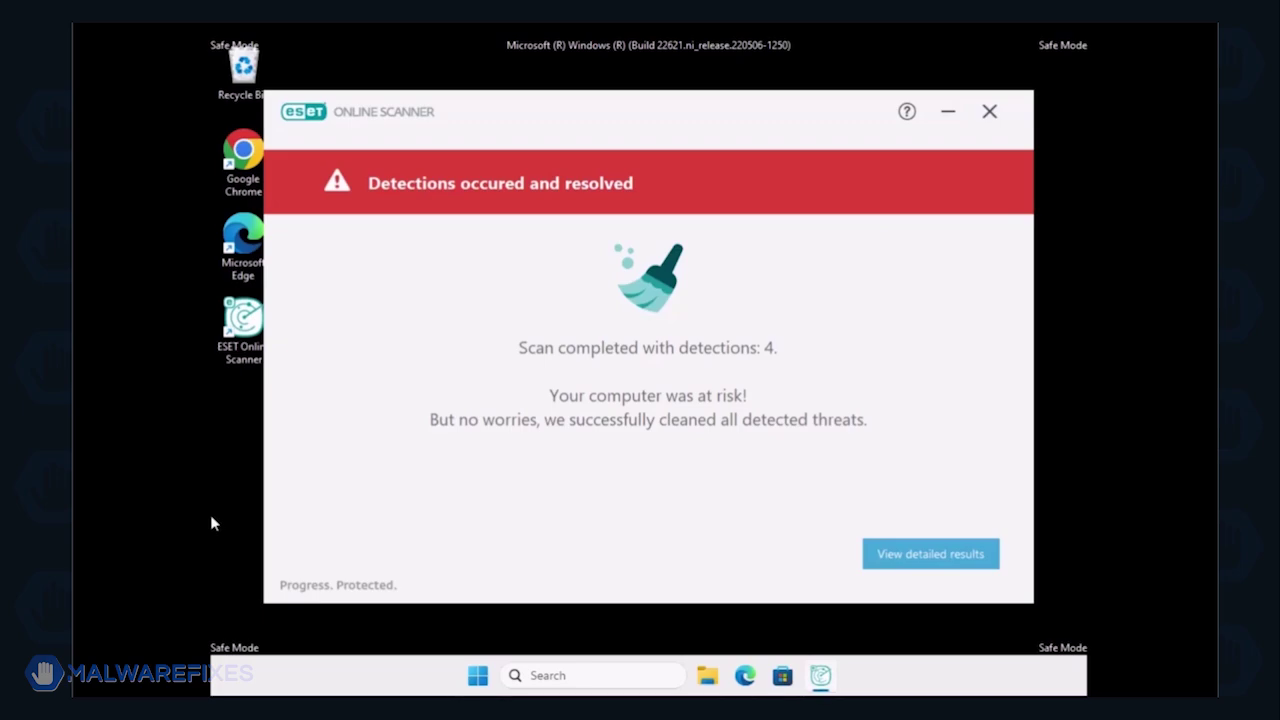
left_click(945, 562)
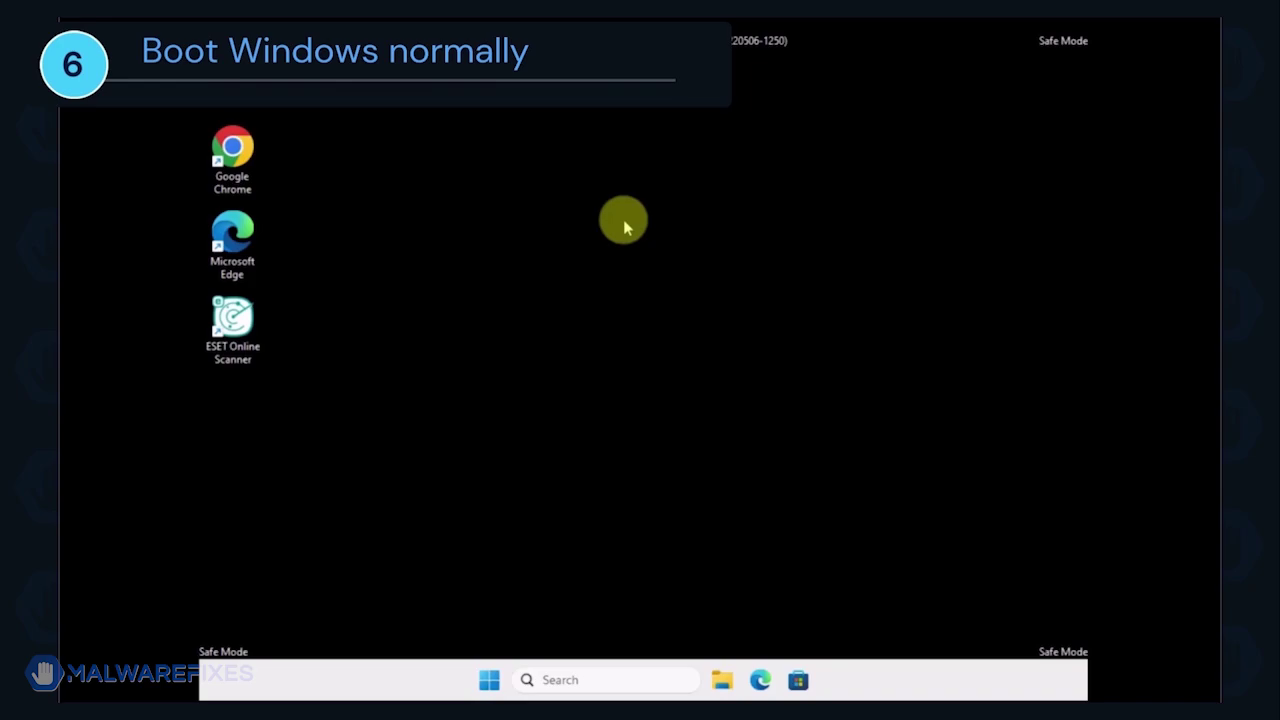
Launch msconfig from the Win+R Run box
key("super+r")
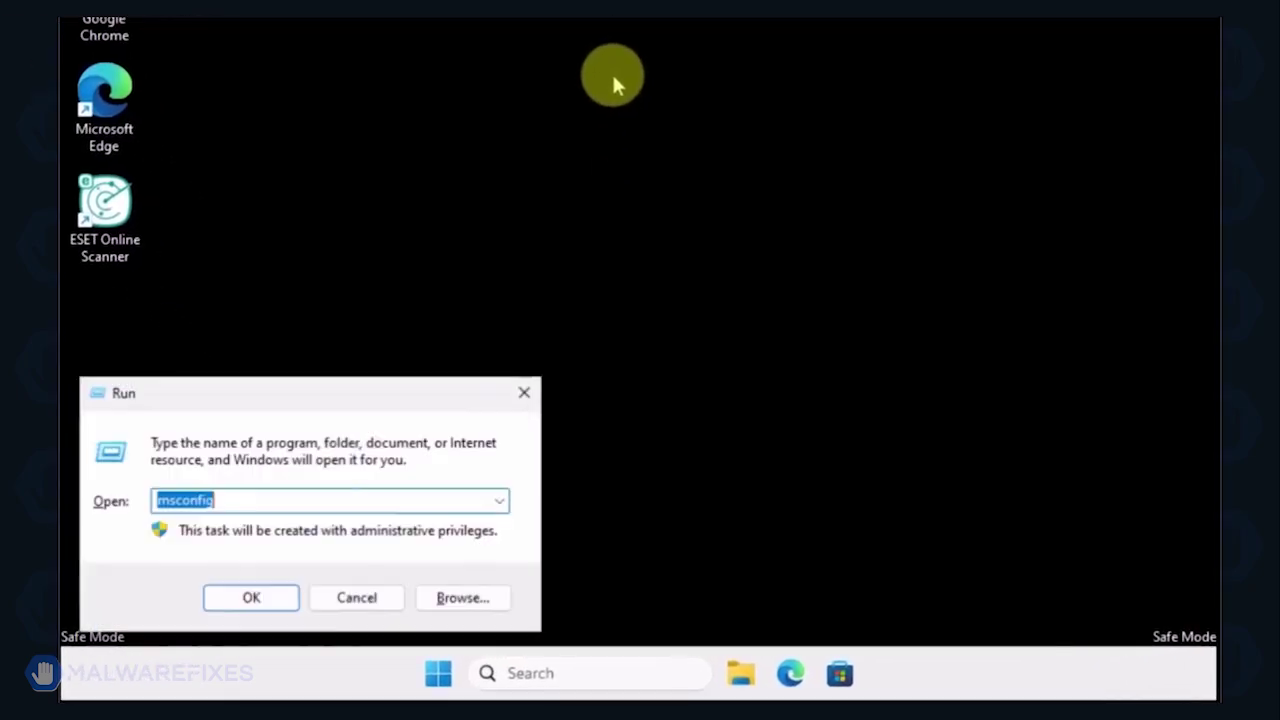
left_click(270, 501)
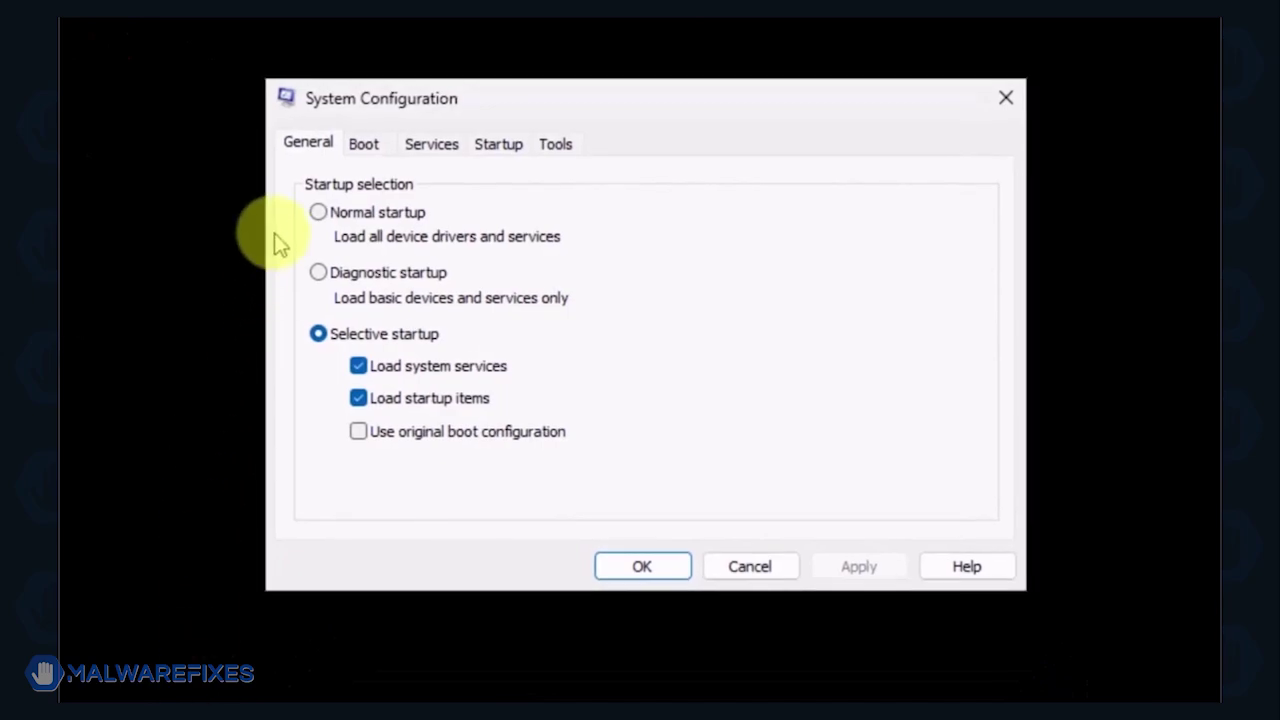
Choose Normal startup on the General tab, apply it, and confirm Restart
left_click(318, 213)
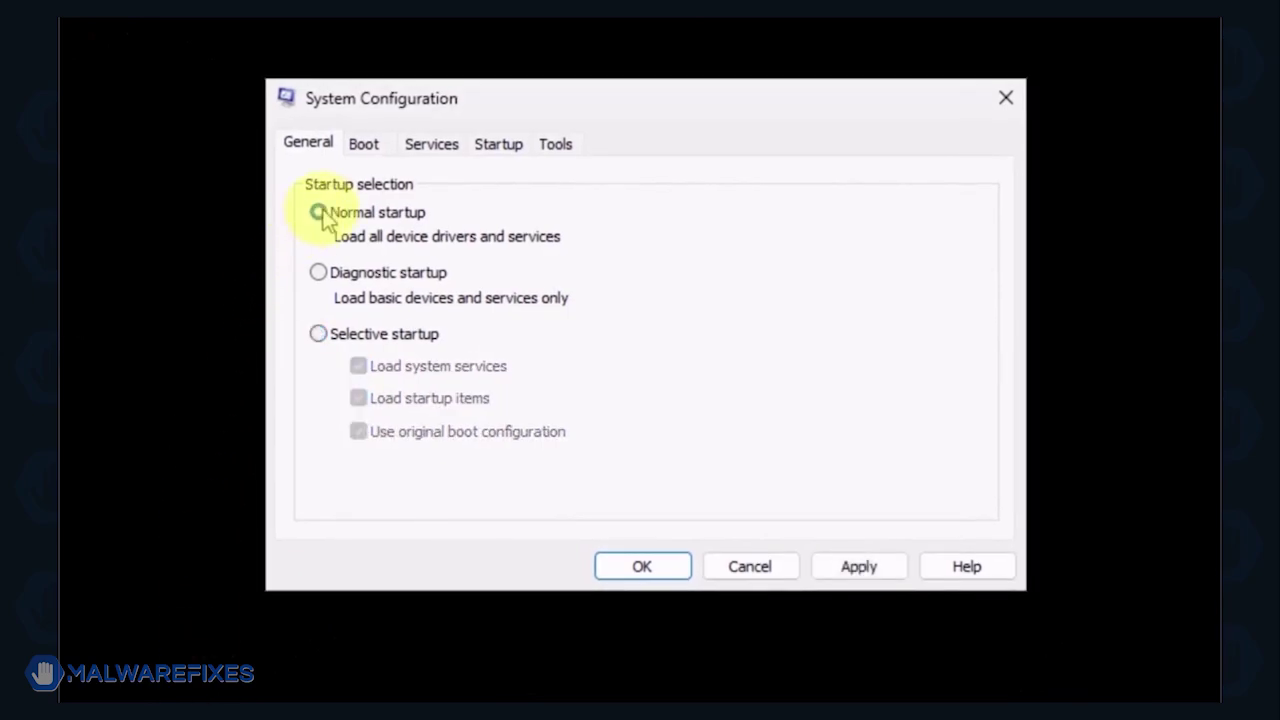
left_click(840, 560)
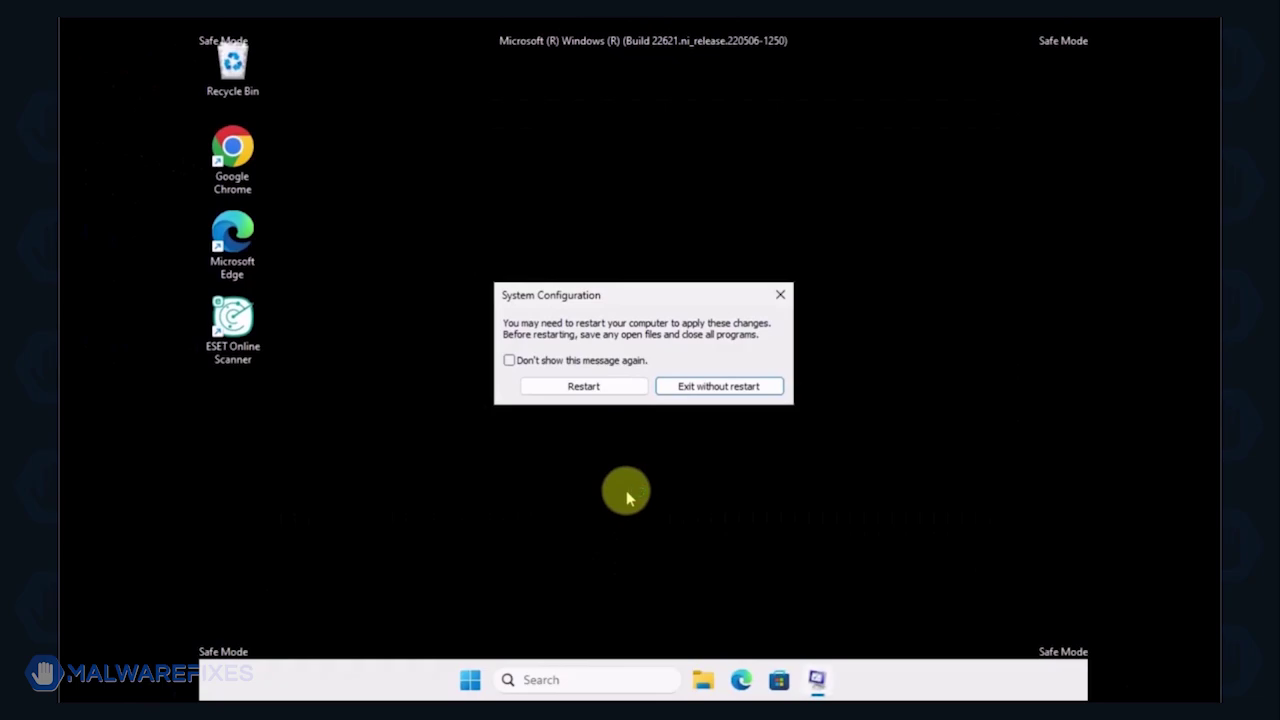
left_click(599, 389)
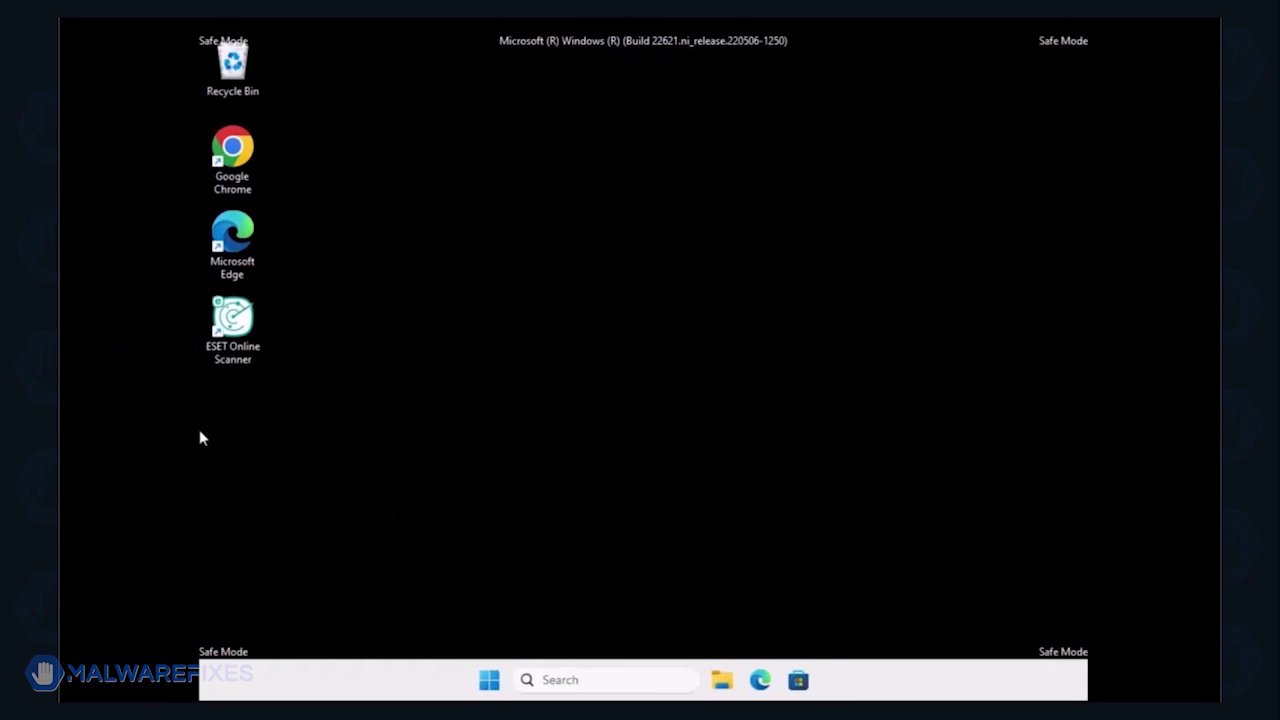